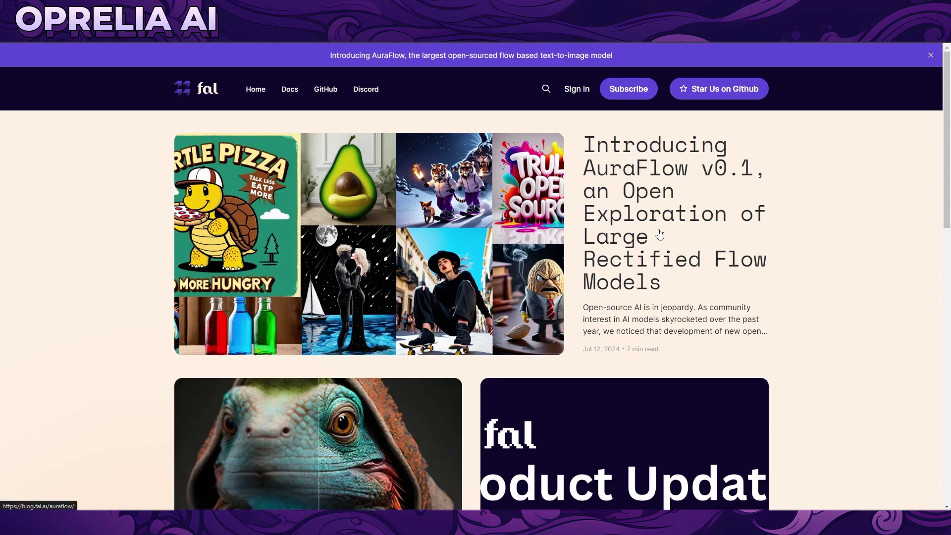
Step: Open the 'Introducing AuraFlow v0.1' post from the fal.ai blog home page
{"action": "left_click", "coordinate": [596, 268]}
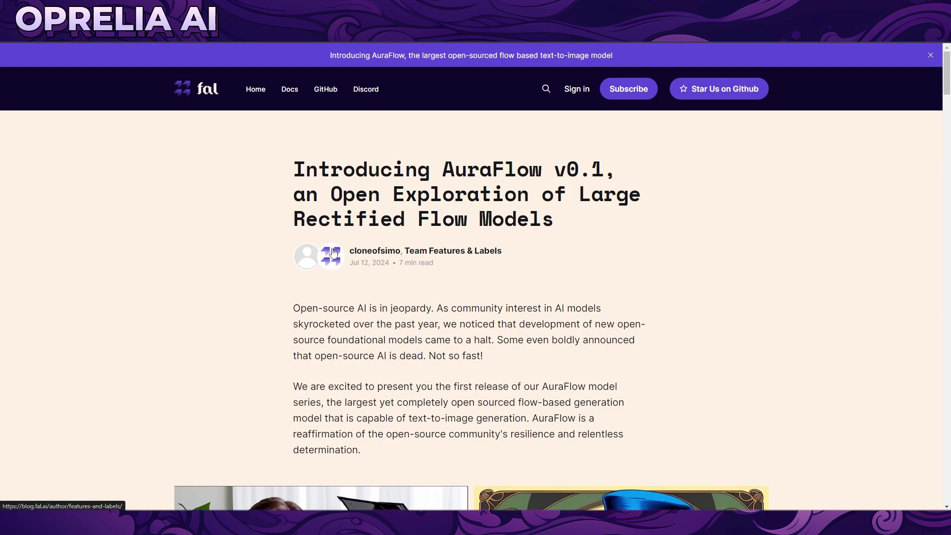
{"action": "scroll", "coordinate": [283, 229], "scroll_direction": "down", "scroll_amount": 2}
{"action": "left_click_drag", "start_coordinate": [293, 209], "coordinate": [427, 208]}
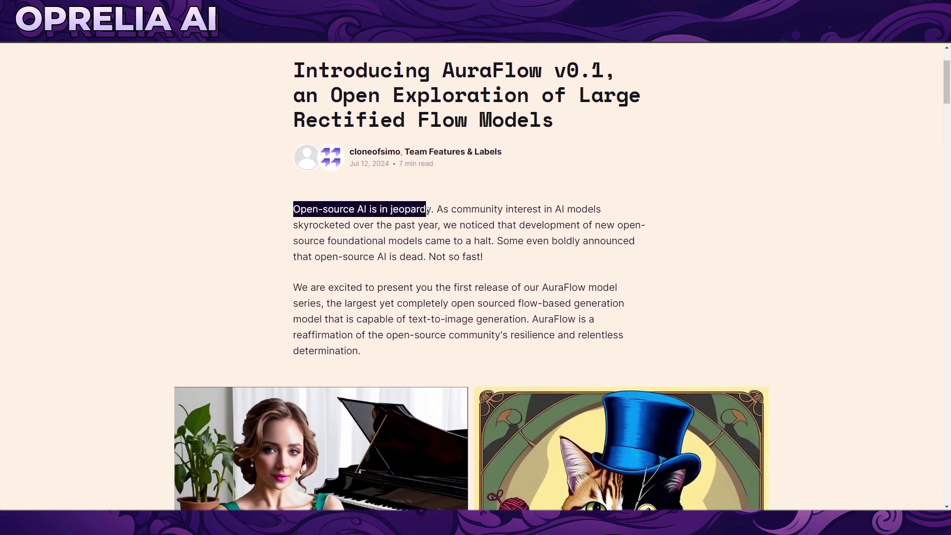
{"action": "left_click", "coordinate": [428, 209]}
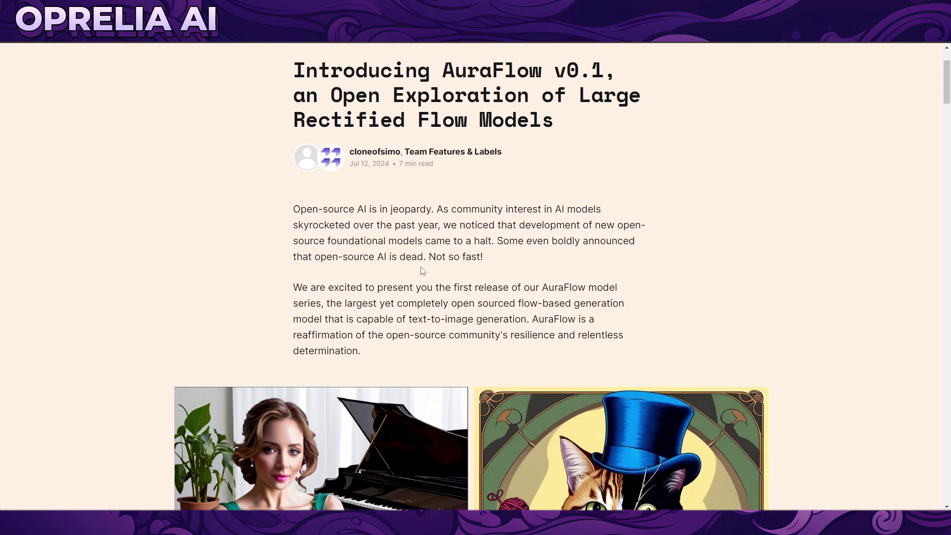
{"action": "scroll", "coordinate": [417, 253], "scroll_direction": "down", "scroll_amount": 3}
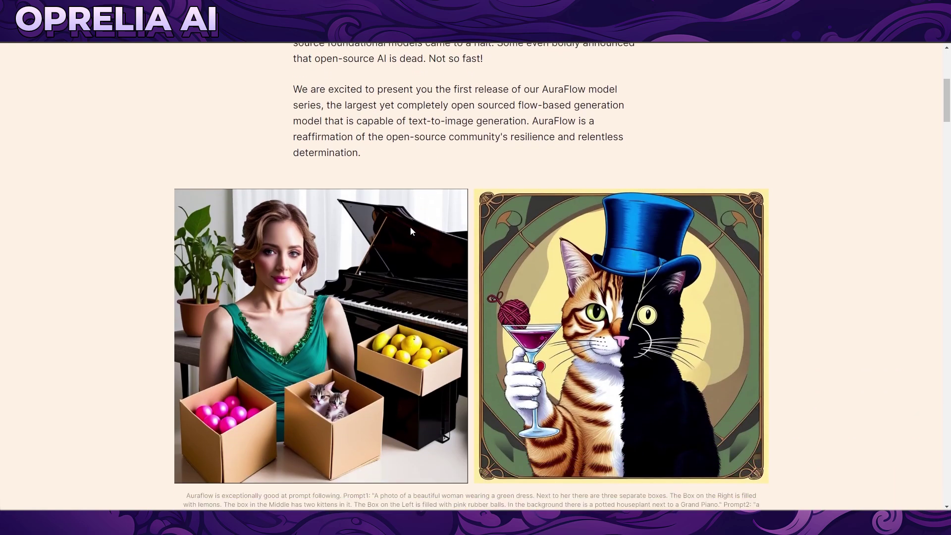
{"action": "scroll", "coordinate": [412, 227], "scroll_direction": "down", "scroll_amount": 1}
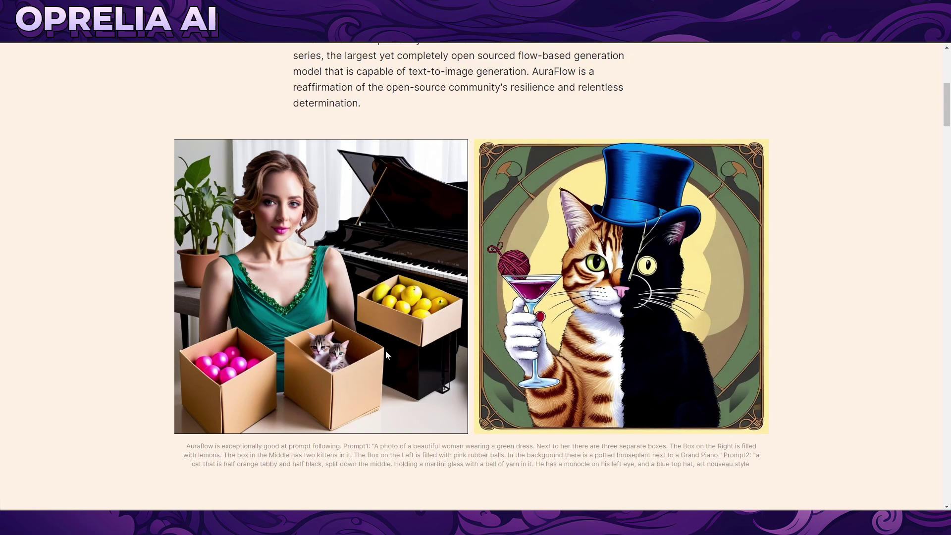
{"action": "left_click_drag", "start_coordinate": [372, 446], "coordinate": [752, 455]}
{"action": "left_click_drag", "start_coordinate": [372, 447], "coordinate": [358, 457]}
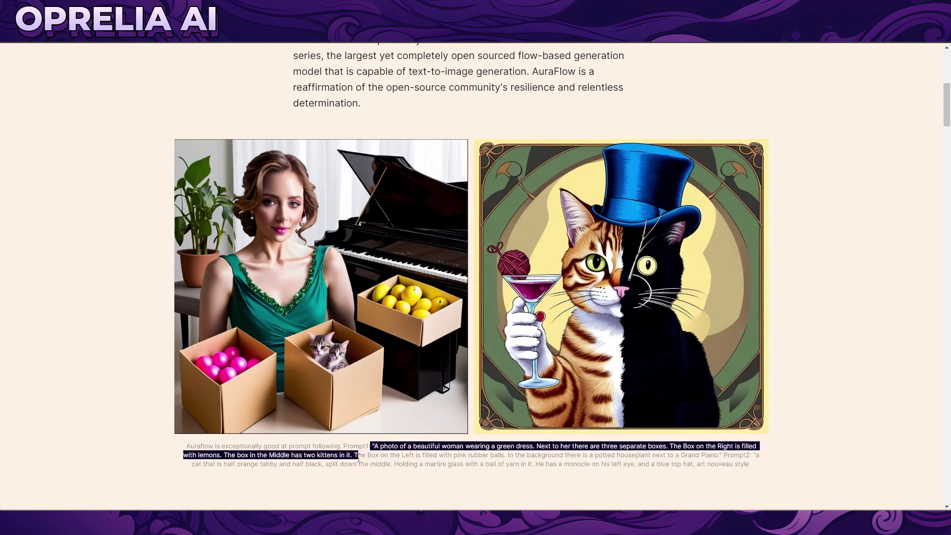
{"action": "left_click", "coordinate": [356, 458]}
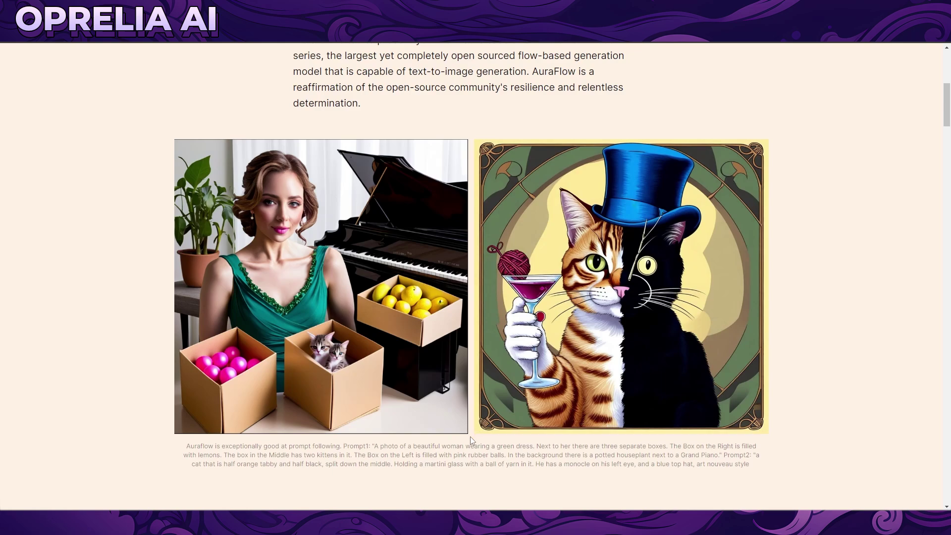
{"action": "left_click_drag", "start_coordinate": [715, 456], "coordinate": [751, 466]}
{"action": "left_click", "coordinate": [753, 469]}
{"action": "scroll", "coordinate": [533, 251], "scroll_direction": "down", "scroll_amount": 3}
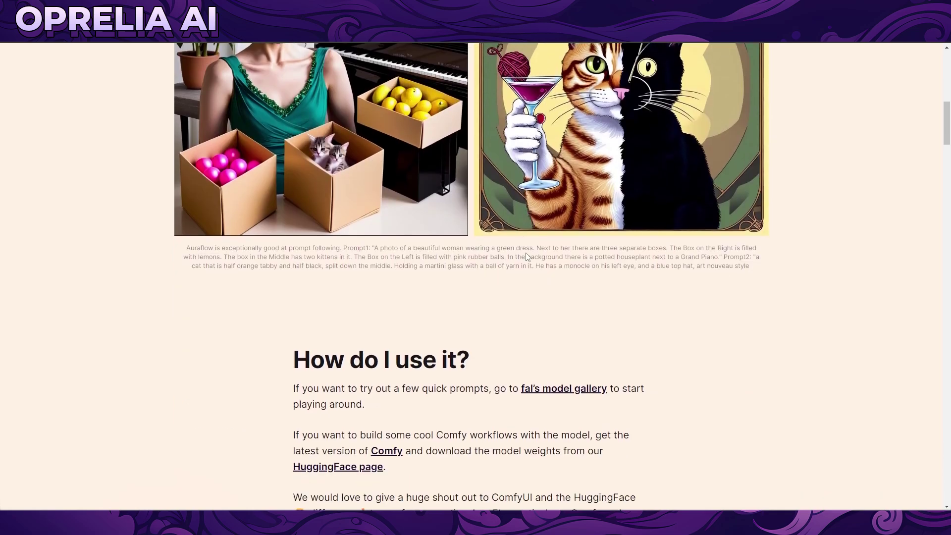
{"action": "scroll", "coordinate": [528, 253], "scroll_direction": "down", "scroll_amount": 3}
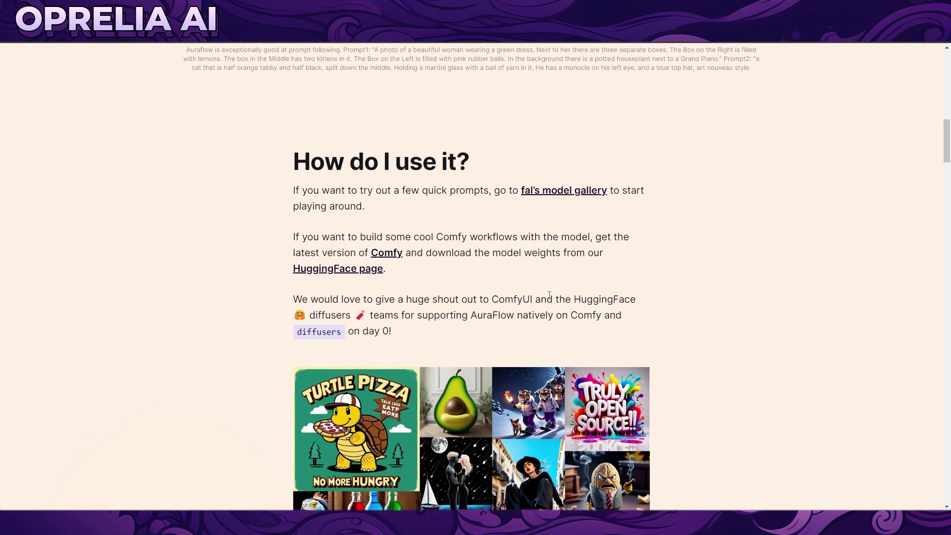
{"action": "scroll", "coordinate": [466, 221], "scroll_direction": "down", "scroll_amount": 1}
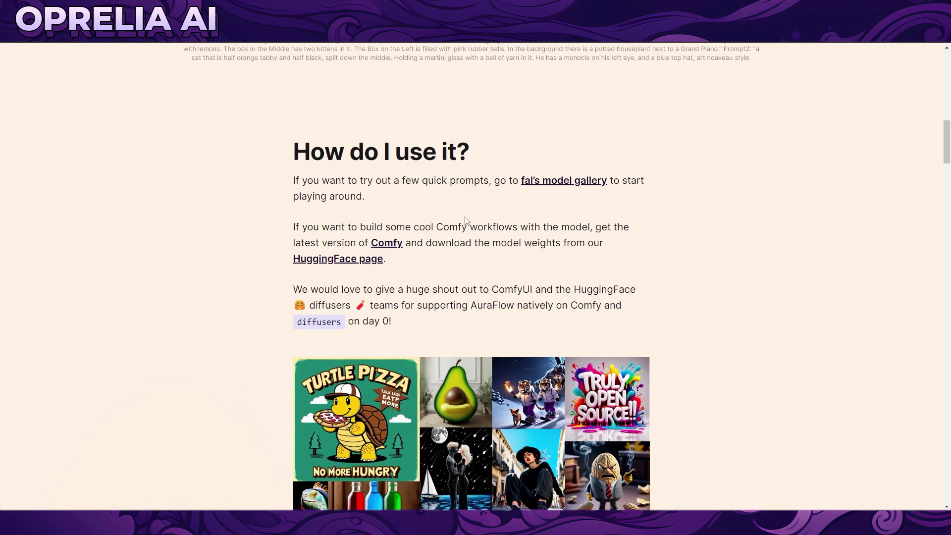
{"action": "scroll", "coordinate": [467, 220], "scroll_direction": "down", "scroll_amount": 3}
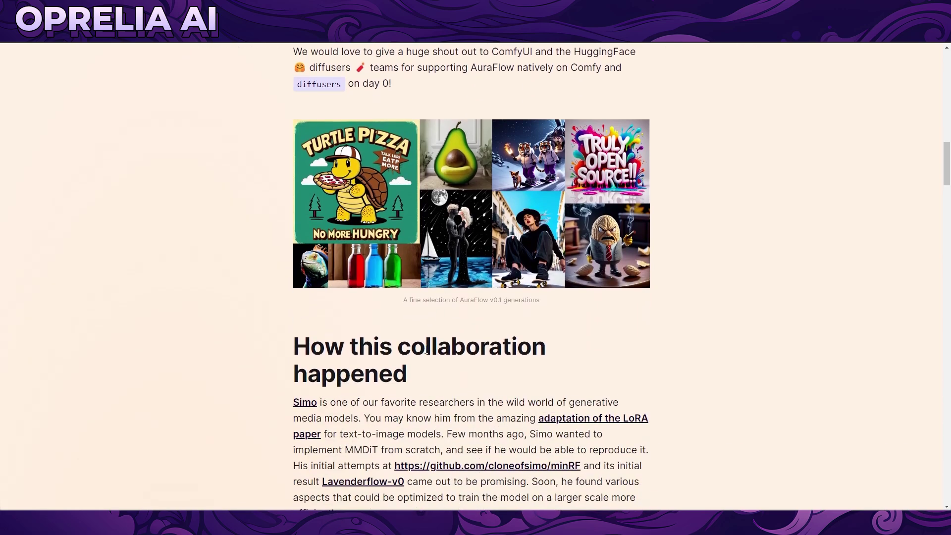
{"action": "scroll", "coordinate": [427, 348], "scroll_direction": "up", "scroll_amount": 3}
{"action": "scroll", "coordinate": [421, 357], "scroll_direction": "up", "scroll_amount": 3}
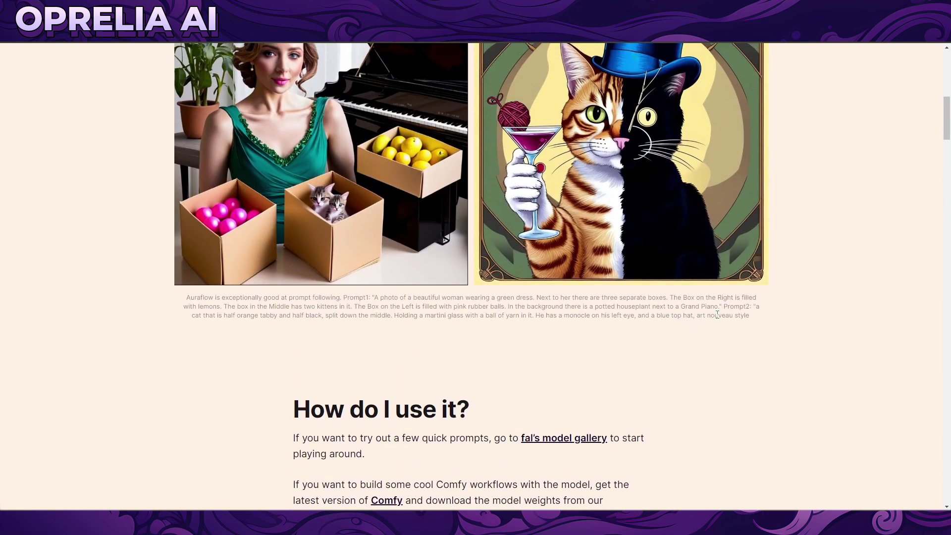
{"action": "left_click_drag", "start_coordinate": [754, 305], "coordinate": [753, 320]}
{"action": "key", "text": "ctrl+c"}
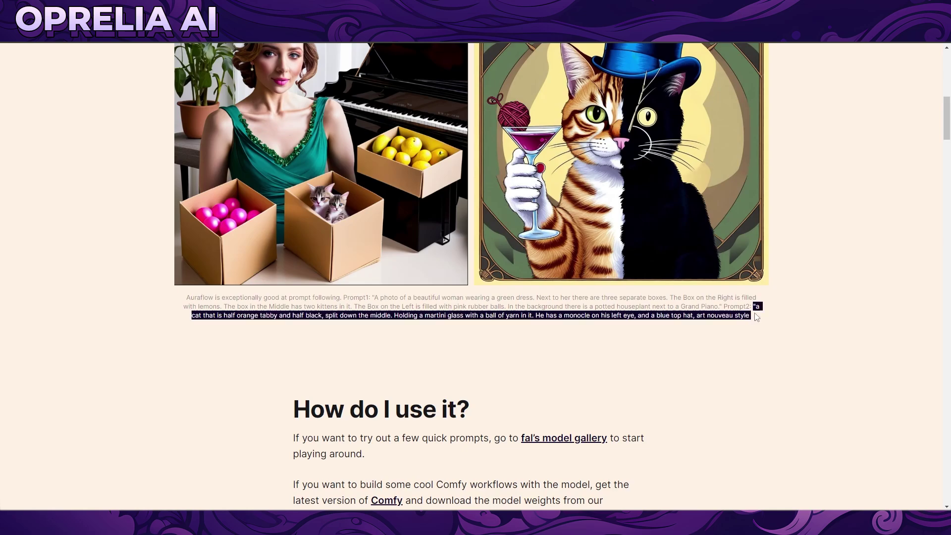
{"action": "left_click", "coordinate": [752, 320]}
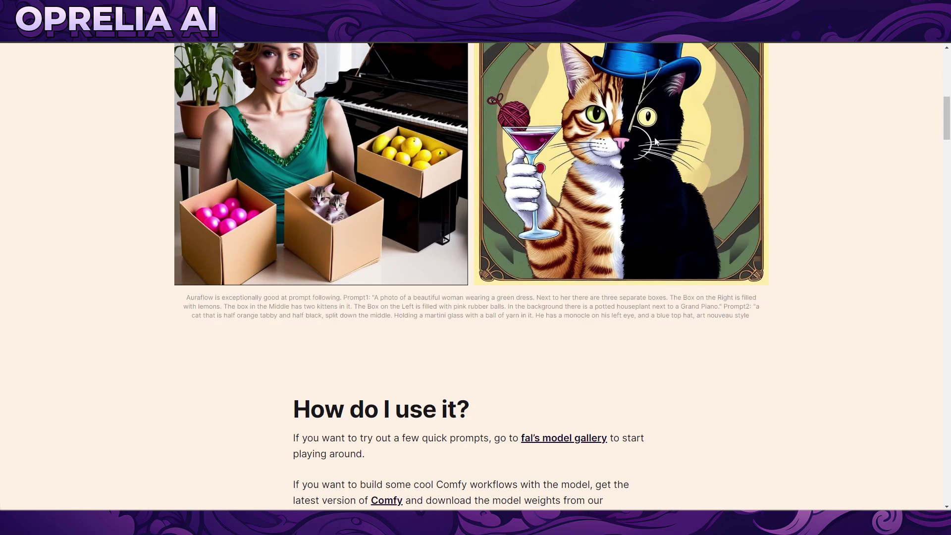
{"action": "scroll", "coordinate": [624, 194], "scroll_direction": "down", "scroll_amount": 1}
{"action": "scroll", "coordinate": [625, 193], "scroll_direction": "down", "scroll_amount": 3}
{"action": "scroll", "coordinate": [624, 191], "scroll_direction": "down", "scroll_amount": 3}
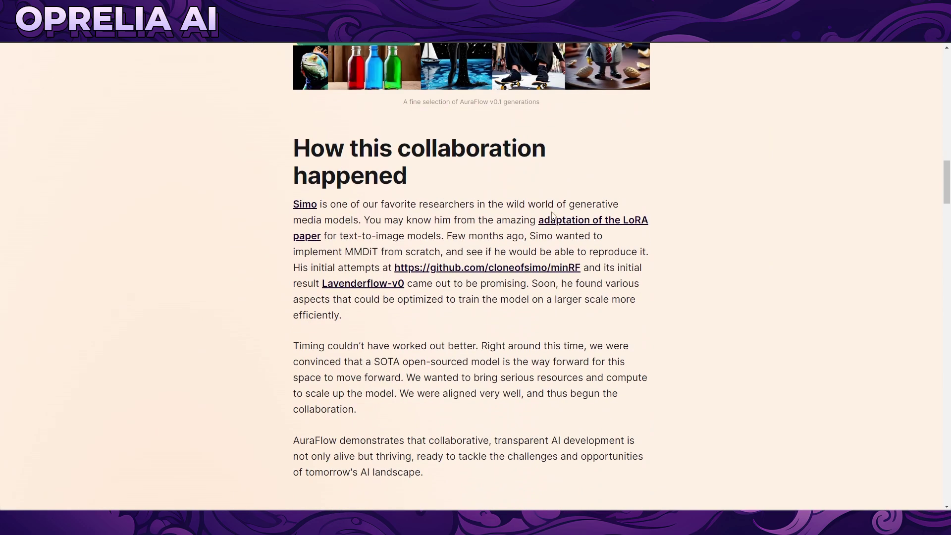
{"action": "scroll", "coordinate": [560, 222], "scroll_direction": "down", "scroll_amount": 1}
{"action": "scroll", "coordinate": [560, 222], "scroll_direction": "down", "scroll_amount": 2}
{"action": "scroll", "coordinate": [558, 222], "scroll_direction": "down", "scroll_amount": 2}
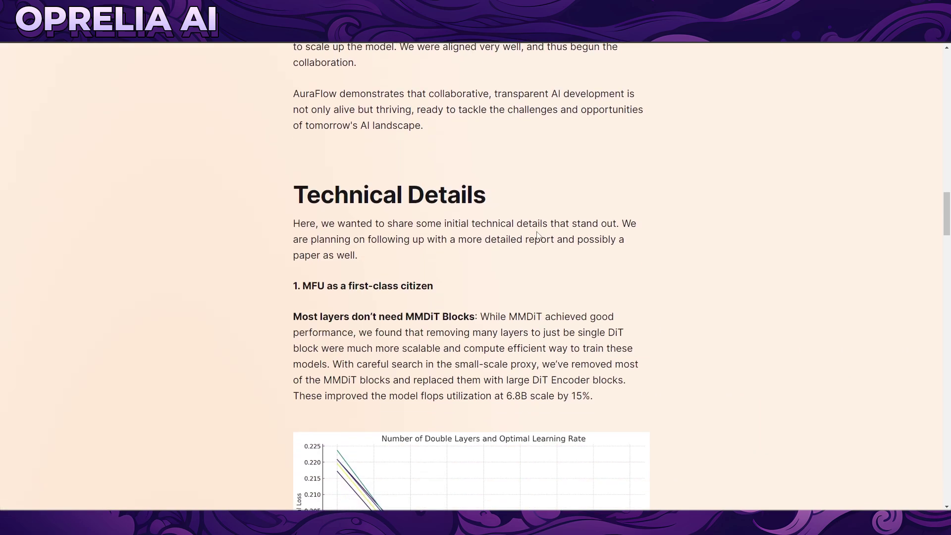
{"action": "scroll", "coordinate": [405, 300], "scroll_direction": "down", "scroll_amount": 3}
{"action": "scroll", "coordinate": [446, 276], "scroll_direction": "down", "scroll_amount": 2}
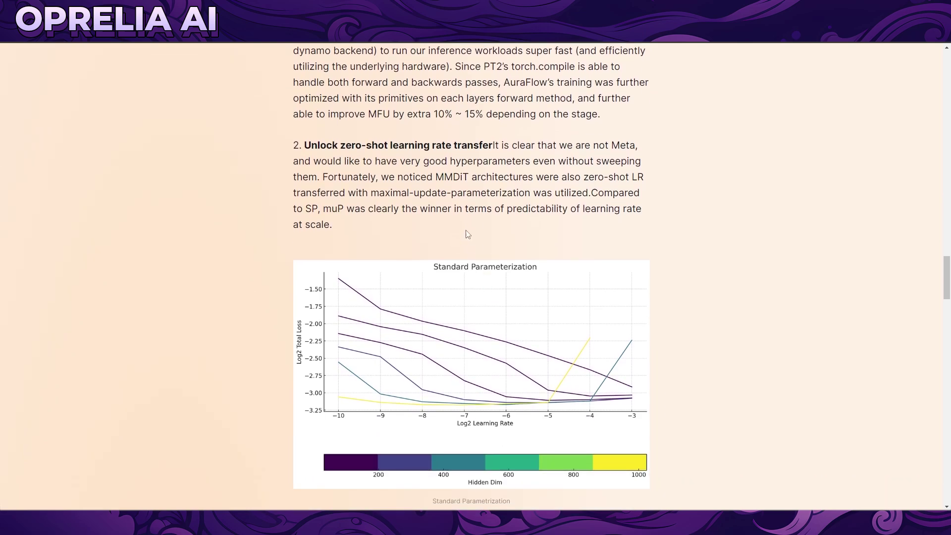
{"action": "scroll", "coordinate": [504, 234], "scroll_direction": "down", "scroll_amount": 1}
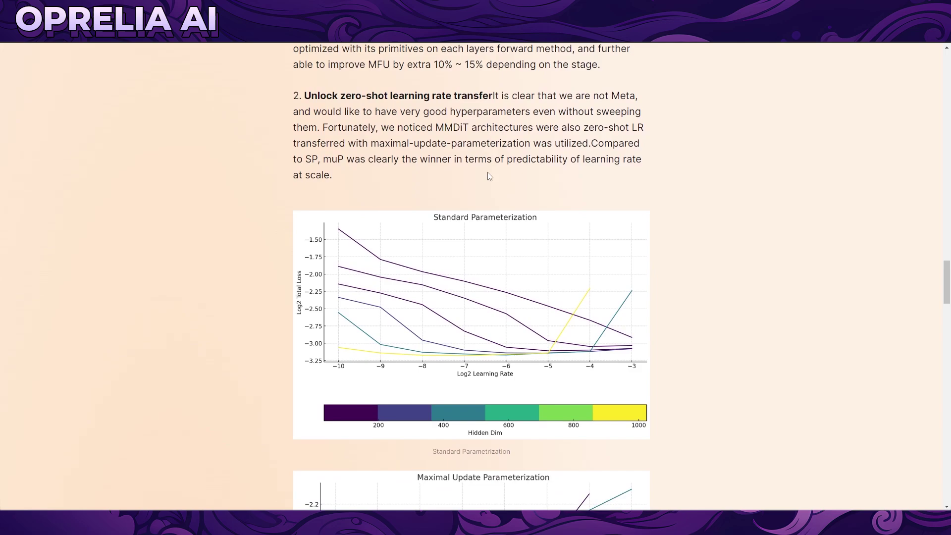
{"action": "scroll", "coordinate": [518, 264], "scroll_direction": "down", "scroll_amount": 2}
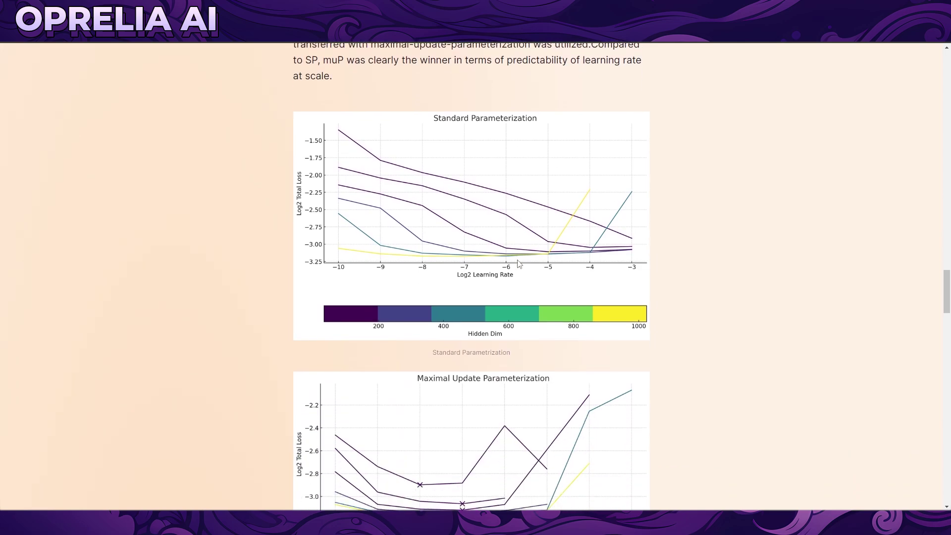
{"action": "scroll", "coordinate": [518, 263], "scroll_direction": "down", "scroll_amount": 2}
{"action": "scroll", "coordinate": [518, 263], "scroll_direction": "down", "scroll_amount": 2}
{"action": "scroll", "coordinate": [518, 263], "scroll_direction": "down", "scroll_amount": 2}
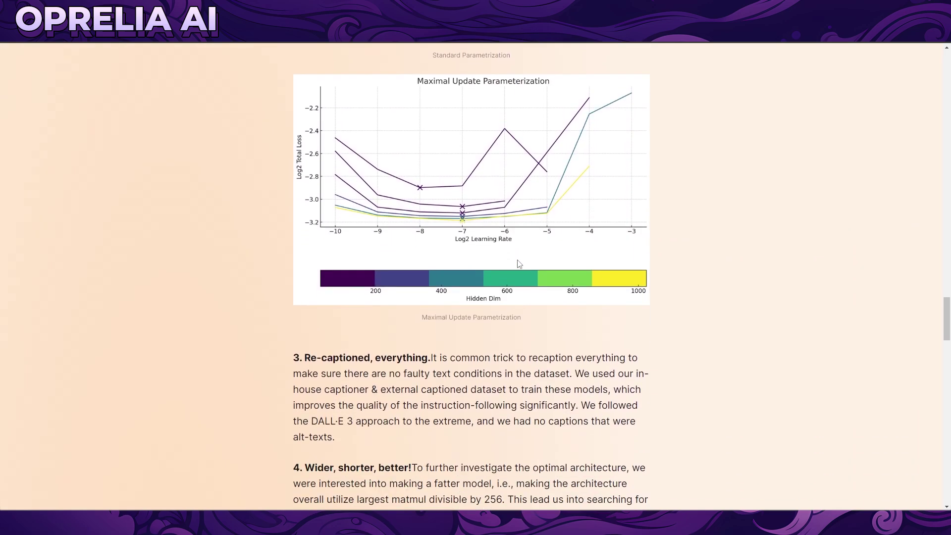
{"action": "scroll", "coordinate": [518, 264], "scroll_direction": "down", "scroll_amount": 3}
{"action": "scroll", "coordinate": [517, 264], "scroll_direction": "down", "scroll_amount": 1}
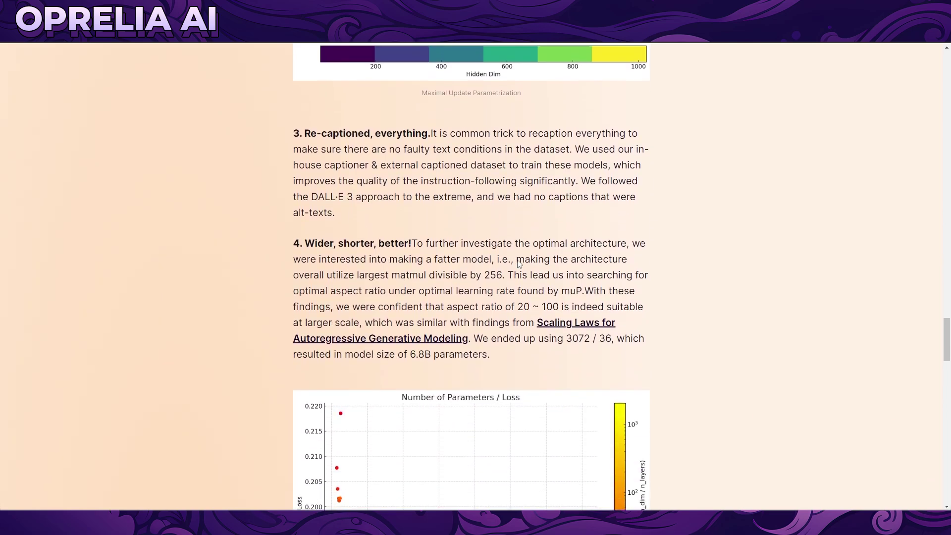
{"action": "scroll", "coordinate": [518, 264], "scroll_direction": "down", "scroll_amount": 2}
{"action": "scroll", "coordinate": [518, 263], "scroll_direction": "down", "scroll_amount": 2}
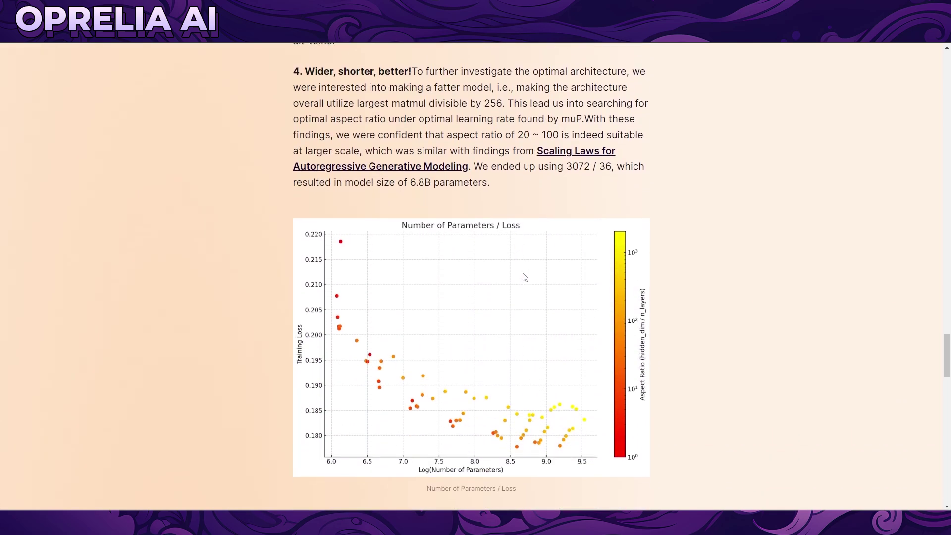
{"action": "scroll", "coordinate": [523, 278], "scroll_direction": "down", "scroll_amount": 5}
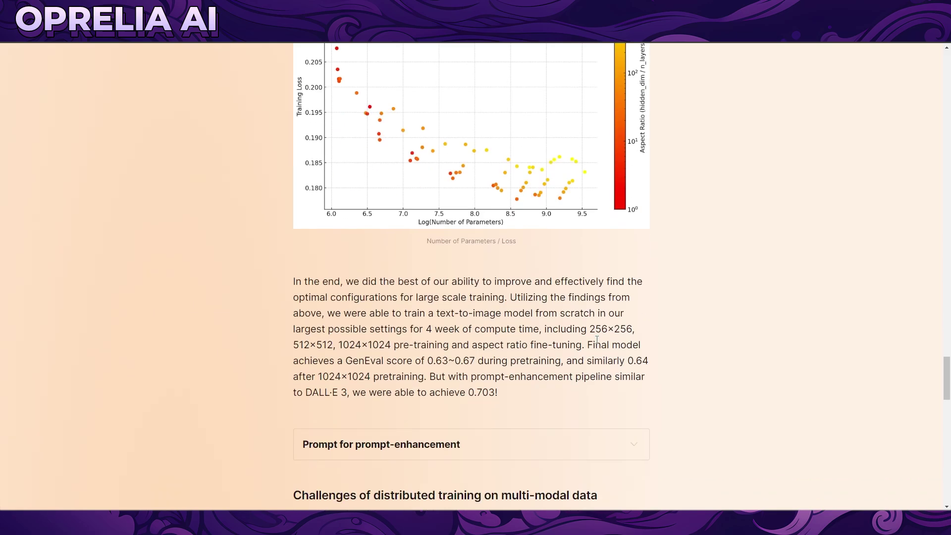
{"action": "scroll", "coordinate": [523, 277], "scroll_direction": "down", "scroll_amount": 4}
{"action": "scroll", "coordinate": [524, 277], "scroll_direction": "down", "scroll_amount": 3}
{"action": "scroll", "coordinate": [413, 253], "scroll_direction": "down", "scroll_amount": 5}
{"action": "scroll", "coordinate": [414, 253], "scroll_direction": "down", "scroll_amount": 2}
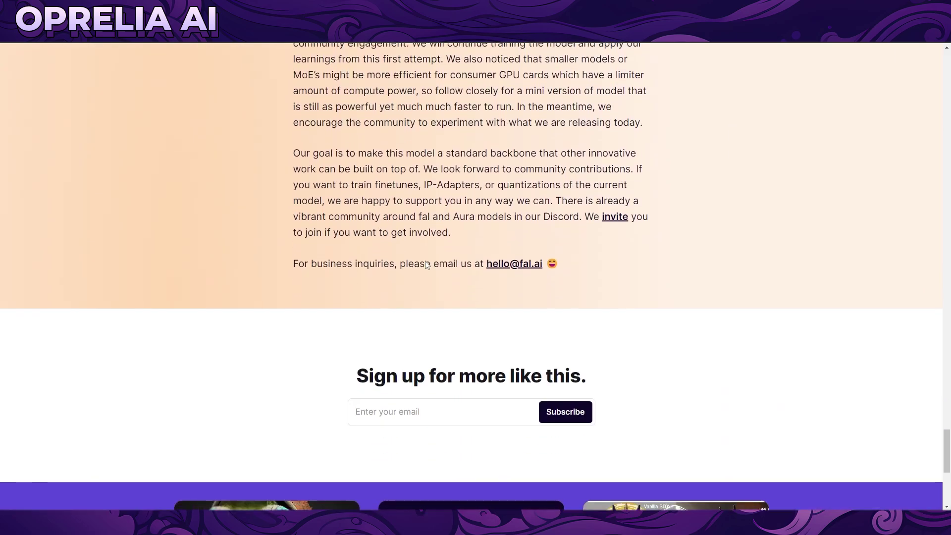
{"action": "scroll", "coordinate": [561, 286], "scroll_direction": "up", "scroll_amount": 4}
{"action": "scroll", "coordinate": [560, 285], "scroll_direction": "up", "scroll_amount": 3}
{"action": "scroll", "coordinate": [560, 286], "scroll_direction": "up", "scroll_amount": 3}
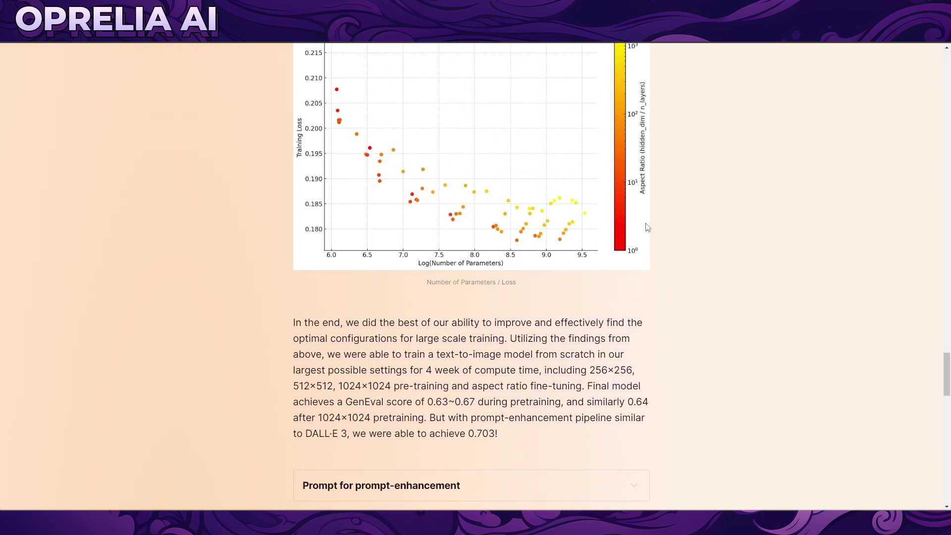
{"action": "left_click", "coordinate": [866, 26]}
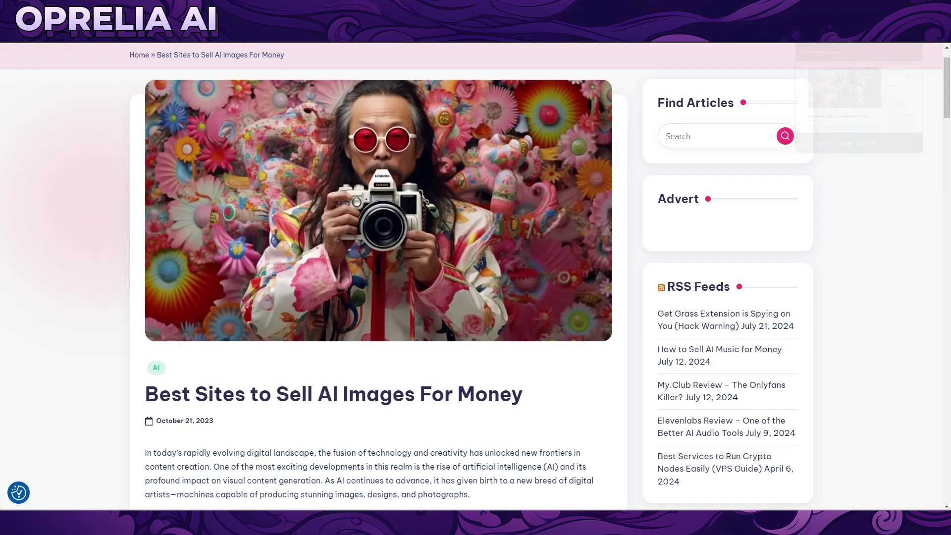
{"action": "scroll", "coordinate": [479, 167], "scroll_direction": "up", "scroll_amount": 1}
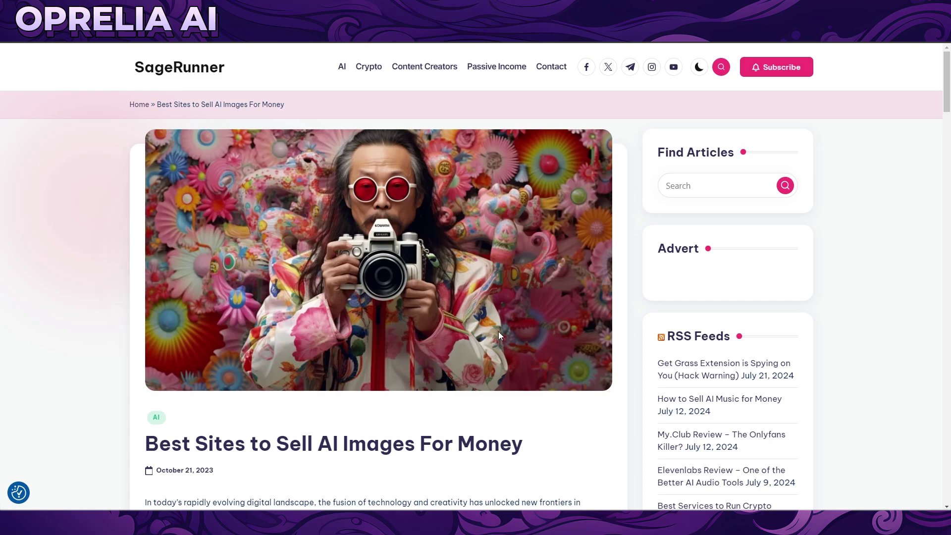
{"action": "scroll", "coordinate": [498, 328], "scroll_direction": "down", "scroll_amount": 1}
{"action": "scroll", "coordinate": [499, 327], "scroll_direction": "down", "scroll_amount": 3}
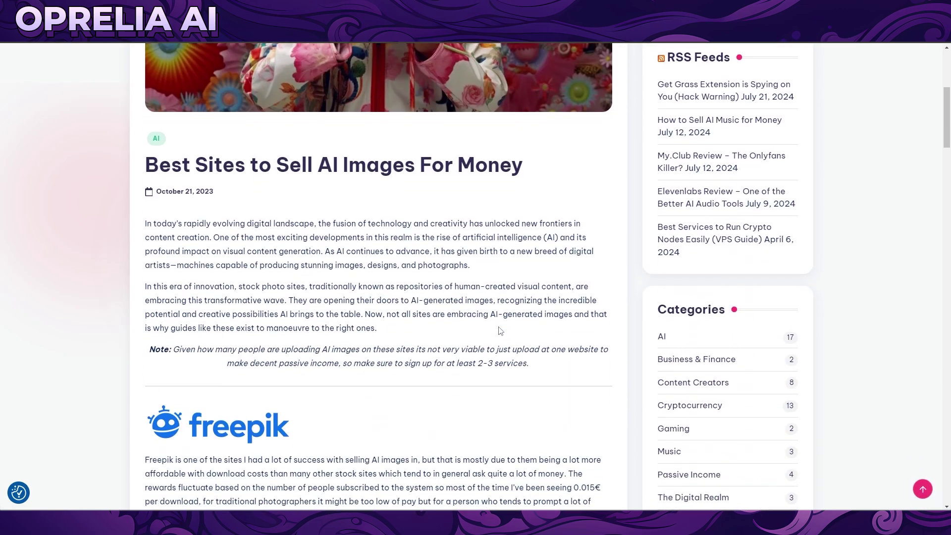
{"action": "scroll", "coordinate": [499, 327], "scroll_direction": "down", "scroll_amount": 3}
{"action": "scroll", "coordinate": [500, 331], "scroll_direction": "down", "scroll_amount": 2}
{"action": "scroll", "coordinate": [500, 331], "scroll_direction": "down", "scroll_amount": 3}
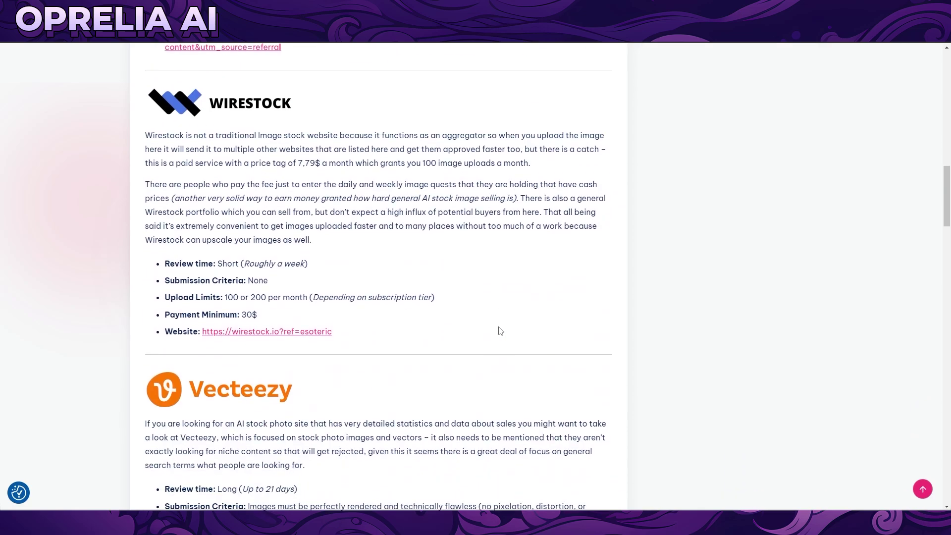
{"action": "scroll", "coordinate": [500, 330], "scroll_direction": "down", "scroll_amount": 4}
{"action": "scroll", "coordinate": [499, 330], "scroll_direction": "down", "scroll_amount": 3}
{"action": "scroll", "coordinate": [500, 330], "scroll_direction": "down", "scroll_amount": 3}
{"action": "scroll", "coordinate": [500, 330], "scroll_direction": "up", "scroll_amount": 3}
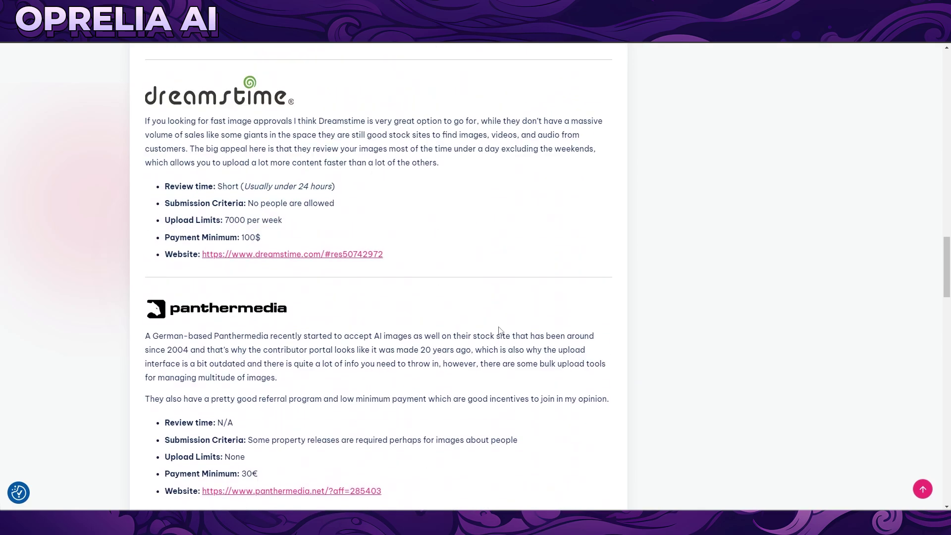
{"action": "scroll", "coordinate": [500, 331], "scroll_direction": "up", "scroll_amount": 3}
{"action": "scroll", "coordinate": [500, 331], "scroll_direction": "up", "scroll_amount": 3}
{"action": "scroll", "coordinate": [500, 330], "scroll_direction": "up", "scroll_amount": 4}
{"action": "scroll", "coordinate": [499, 331], "scroll_direction": "up", "scroll_amount": 2}
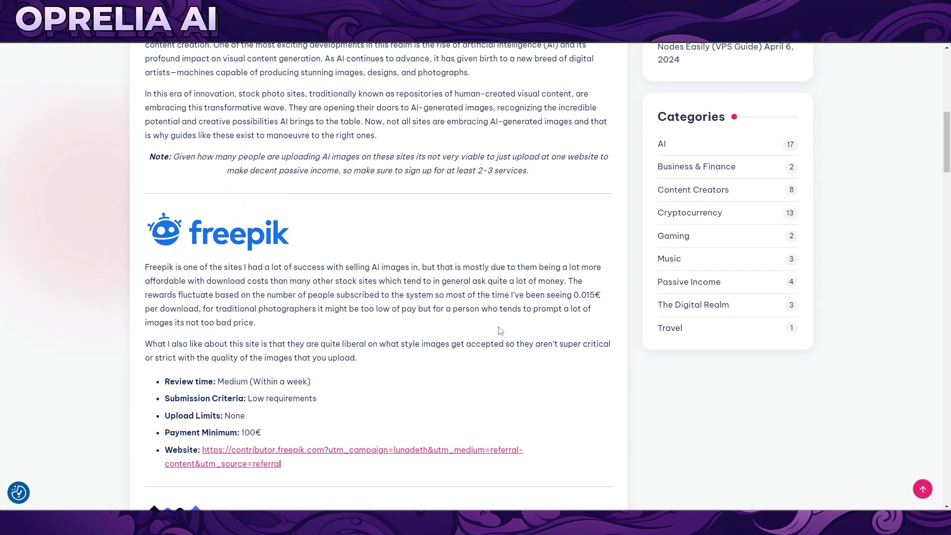
{"action": "scroll", "coordinate": [499, 330], "scroll_direction": "up", "scroll_amount": 3}
{"action": "scroll", "coordinate": [499, 330], "scroll_direction": "up", "scroll_amount": 2}
{"action": "scroll", "coordinate": [500, 331], "scroll_direction": "up", "scroll_amount": 2}
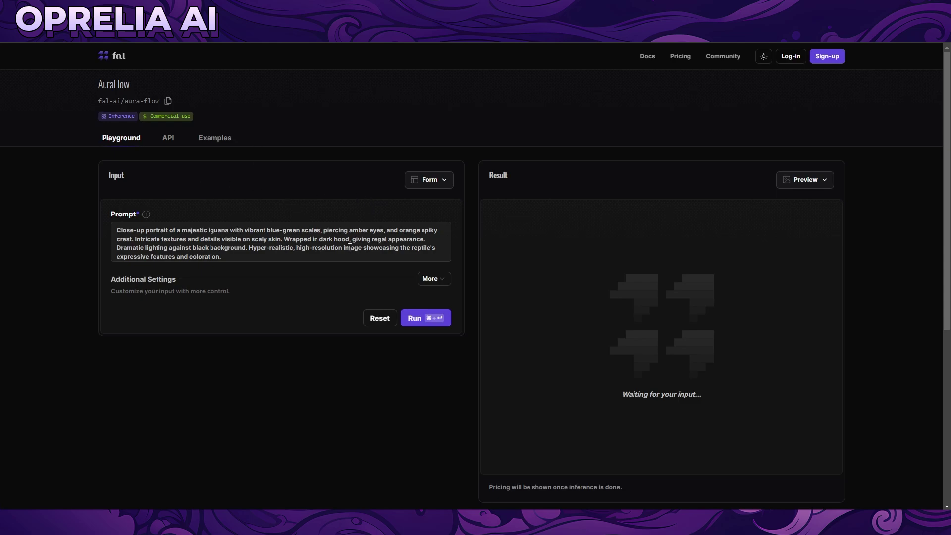
Step: Replace the iguana prompt with the pasted half-orange, half-black cat with monocle and top hat prompt
{"action": "left_click", "coordinate": [434, 281]}
{"action": "scroll", "coordinate": [416, 286], "scroll_direction": "down", "scroll_amount": 1}
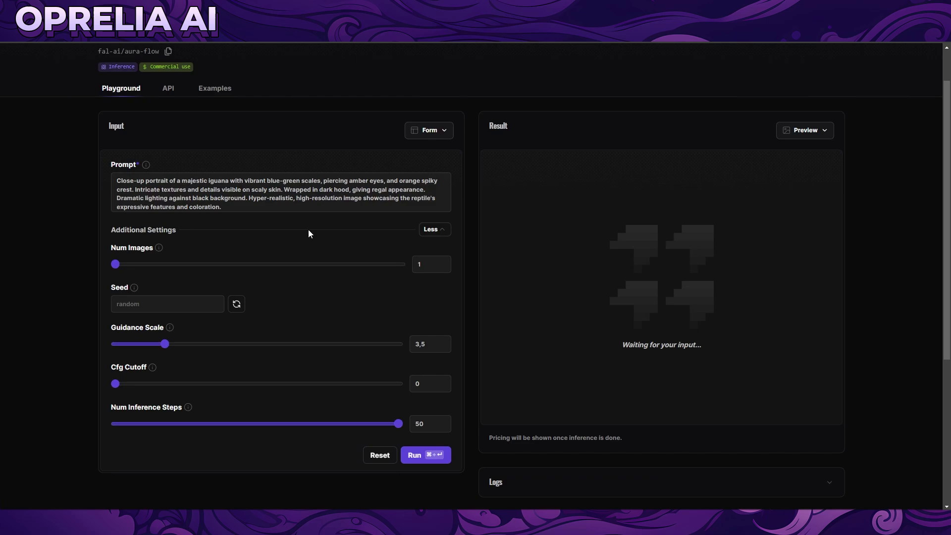
{"action": "left_click", "coordinate": [295, 189]}
{"action": "key", "text": "ctrl+a"}
{"action": "key", "text": "ctrl+v"}
{"action": "left_click", "coordinate": [296, 253]}
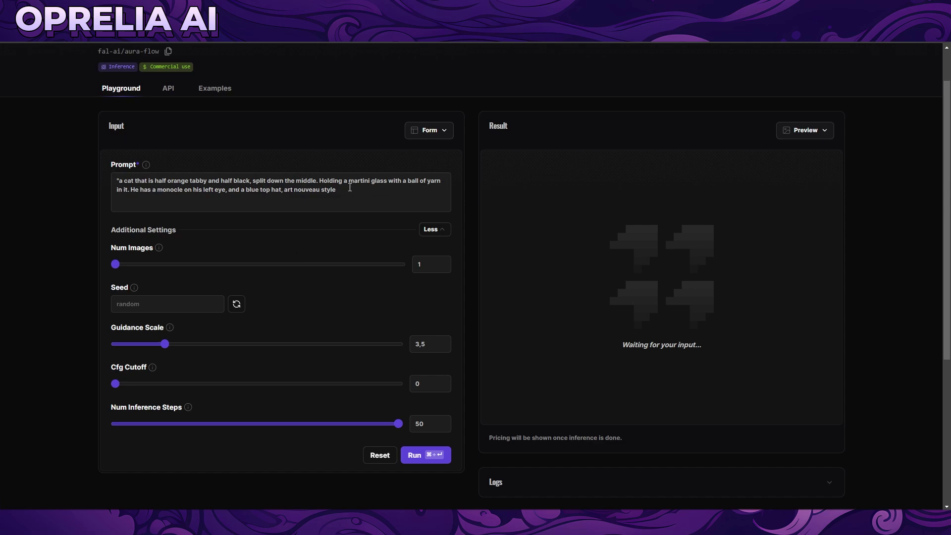
{"action": "mouse_move", "coordinate": [167, 66]}
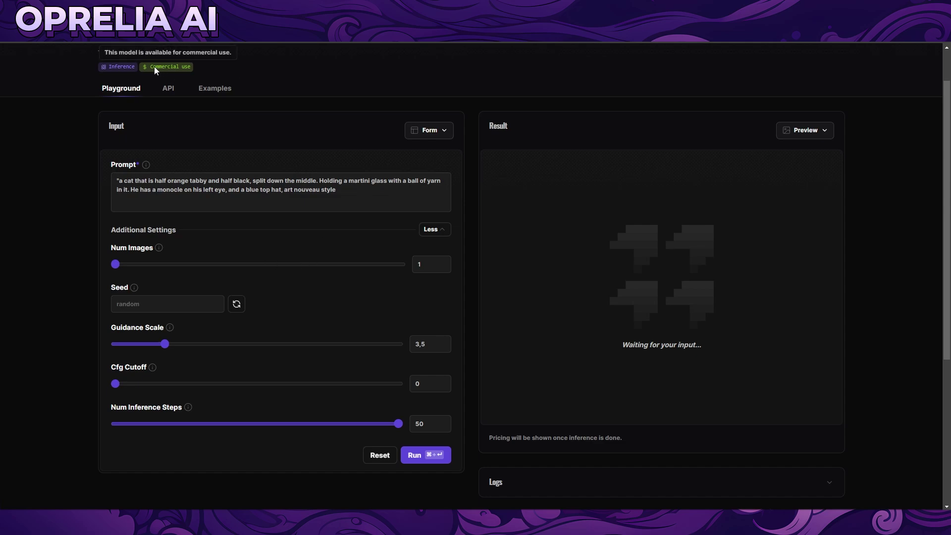
Step: Switch the input format from Form to JSON and back to Form
{"action": "left_click", "coordinate": [436, 132]}
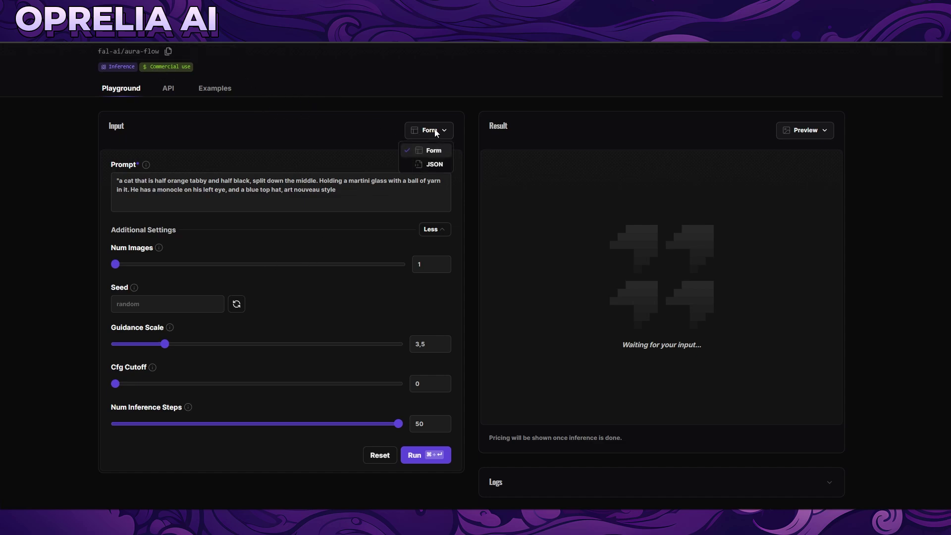
{"action": "left_click", "coordinate": [435, 132]}
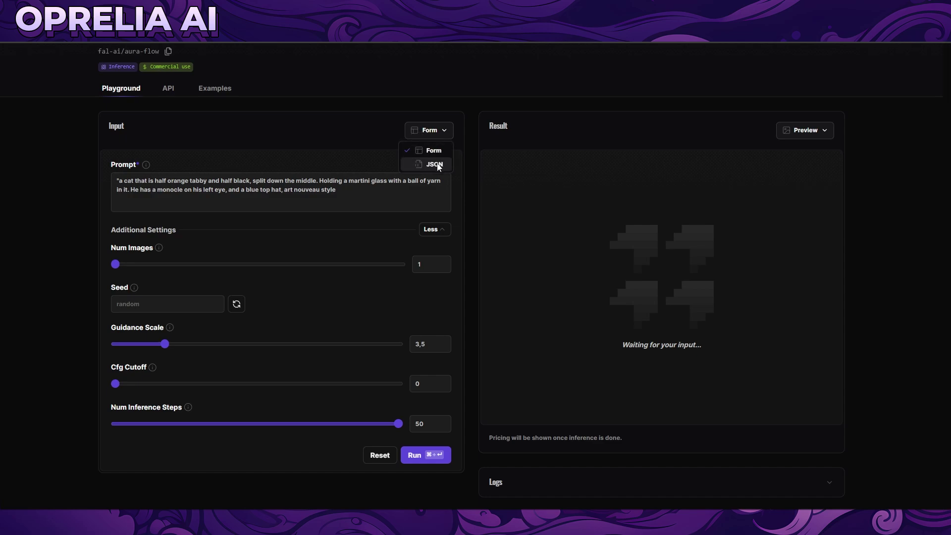
{"action": "left_click", "coordinate": [438, 165]}
{"action": "left_click", "coordinate": [429, 132]}
{"action": "left_click", "coordinate": [432, 151]}
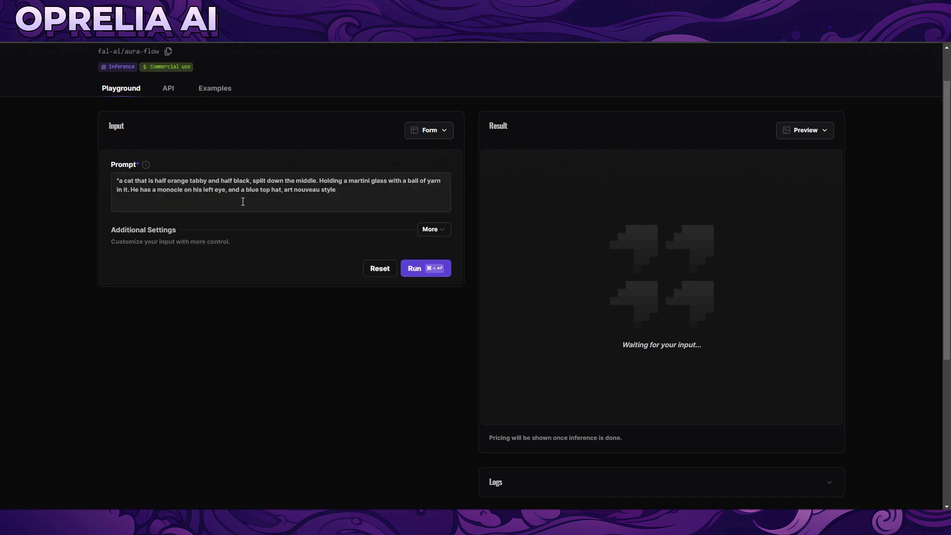
Step: Generate two cat images with seed 8708244 and guidance scale 2.5, then view the logs
{"action": "triple_click", "coordinate": [252, 190]}
{"action": "left_click", "coordinate": [425, 240]}
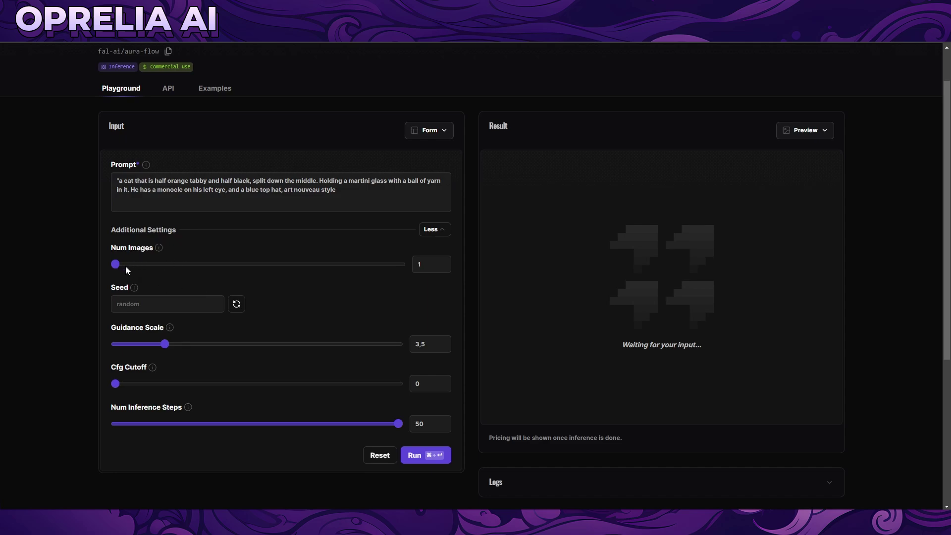
{"action": "left_click", "coordinate": [446, 262]}
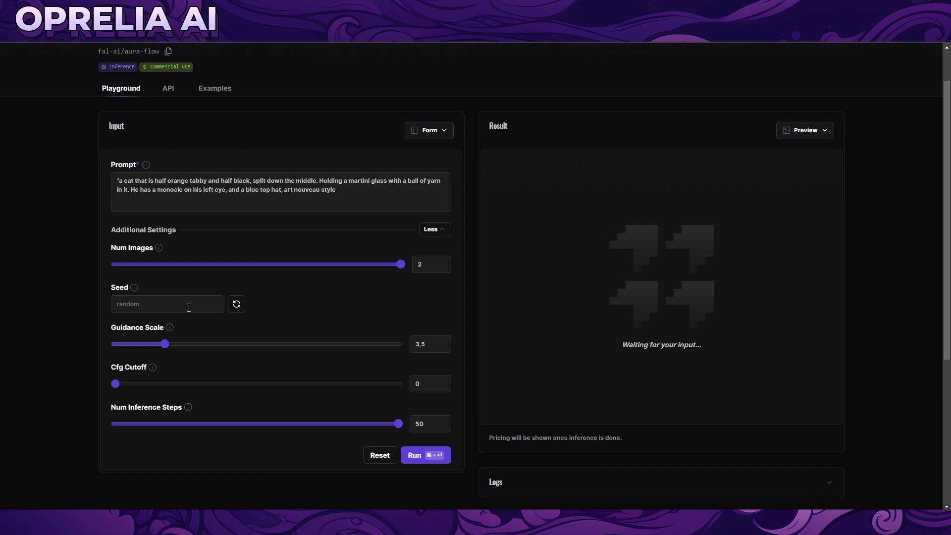
{"action": "left_click", "coordinate": [235, 304]}
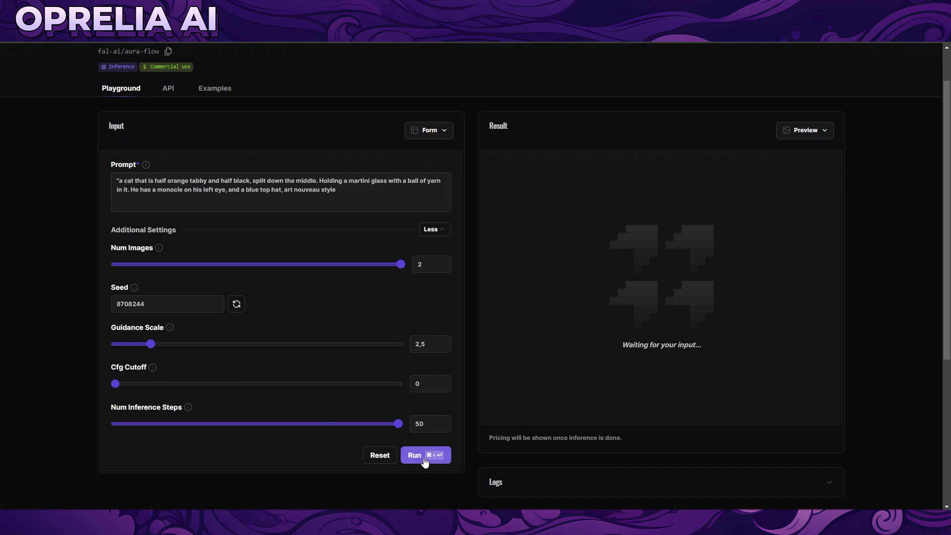
{"action": "left_click_drag", "start_coordinate": [397, 425], "coordinate": [411, 438]}
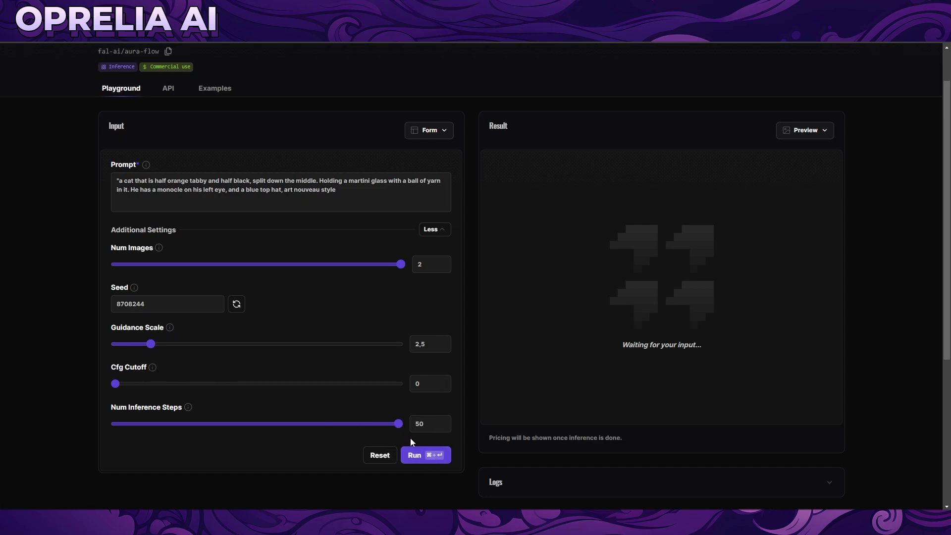
{"action": "left_click", "coordinate": [419, 456]}
{"action": "scroll", "coordinate": [636, 308], "scroll_direction": "down", "scroll_amount": 2}
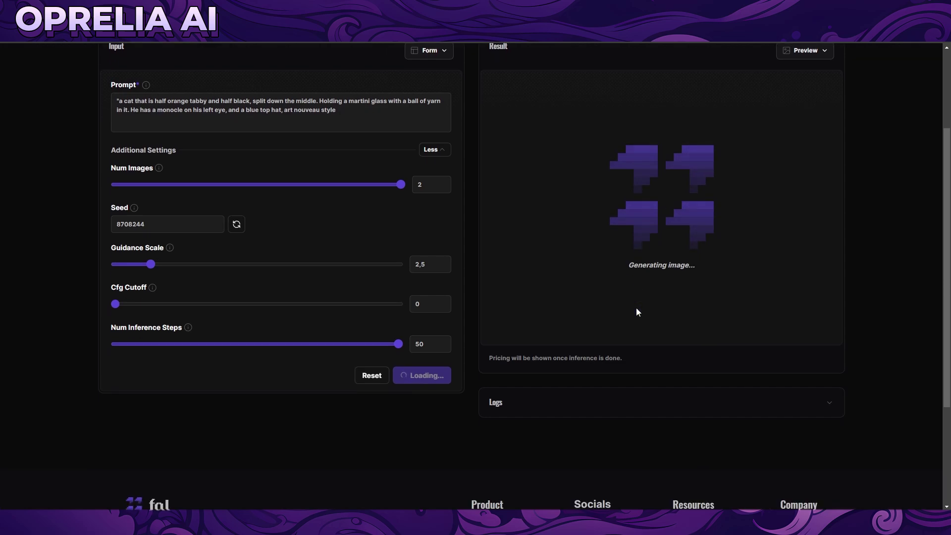
{"action": "left_click", "coordinate": [819, 387]}
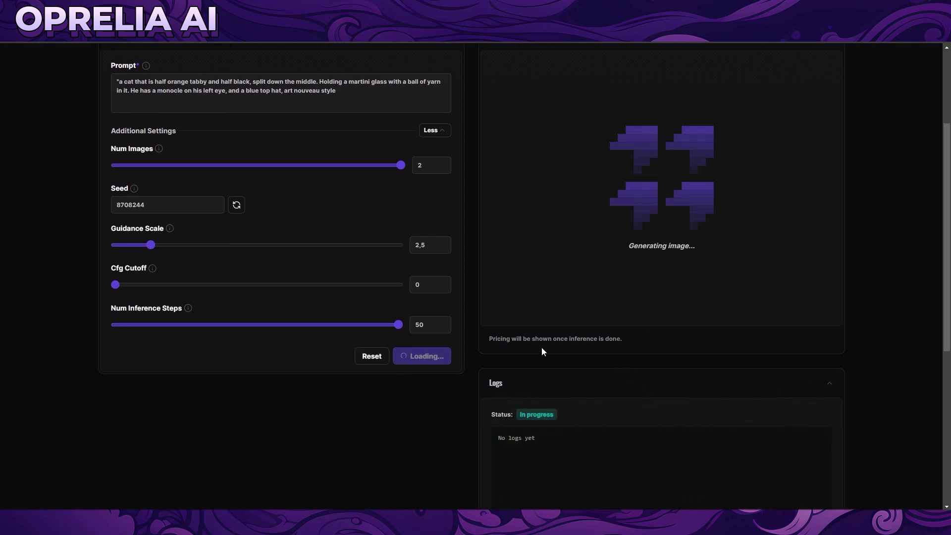
{"action": "scroll", "coordinate": [558, 323], "scroll_direction": "up", "scroll_amount": 2}
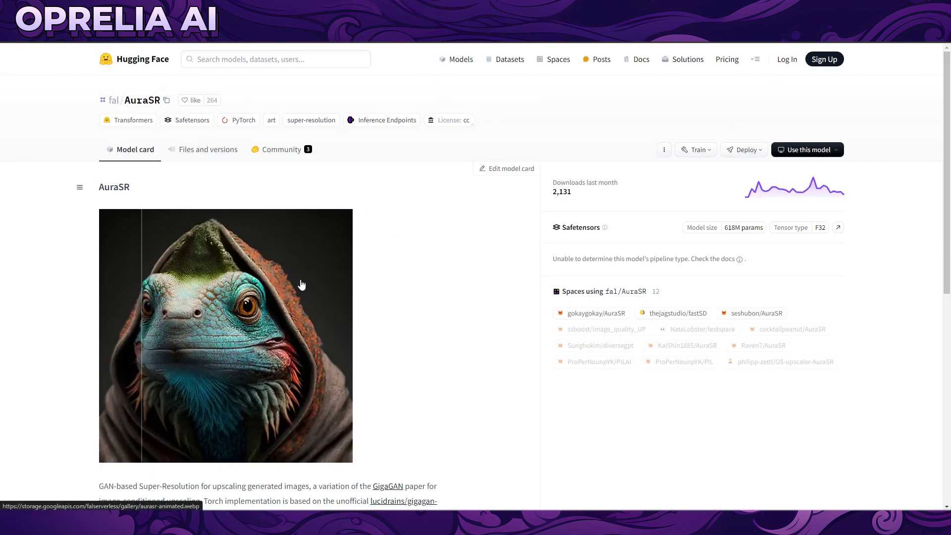
{"action": "scroll", "coordinate": [106, 390], "scroll_direction": "down", "scroll_amount": 2}
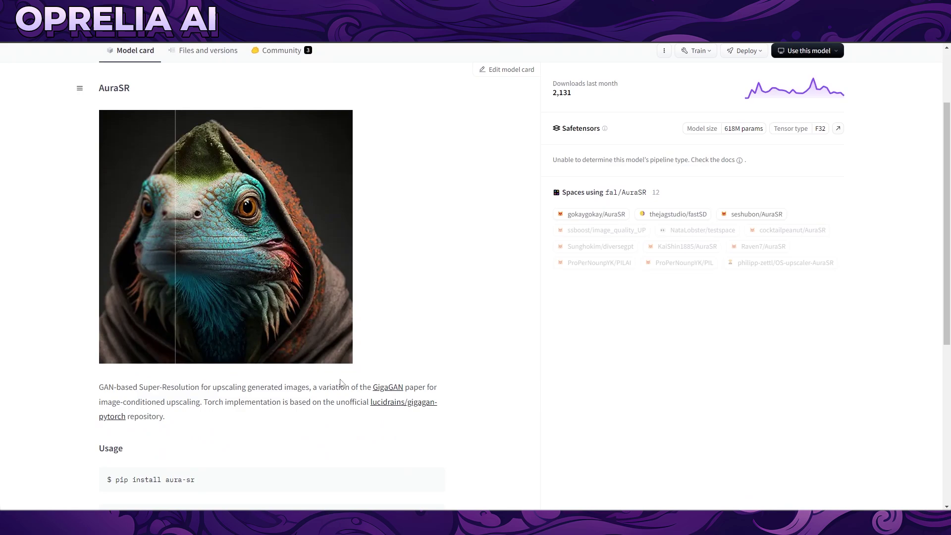
{"action": "scroll", "coordinate": [211, 302], "scroll_direction": "up", "scroll_amount": 1}
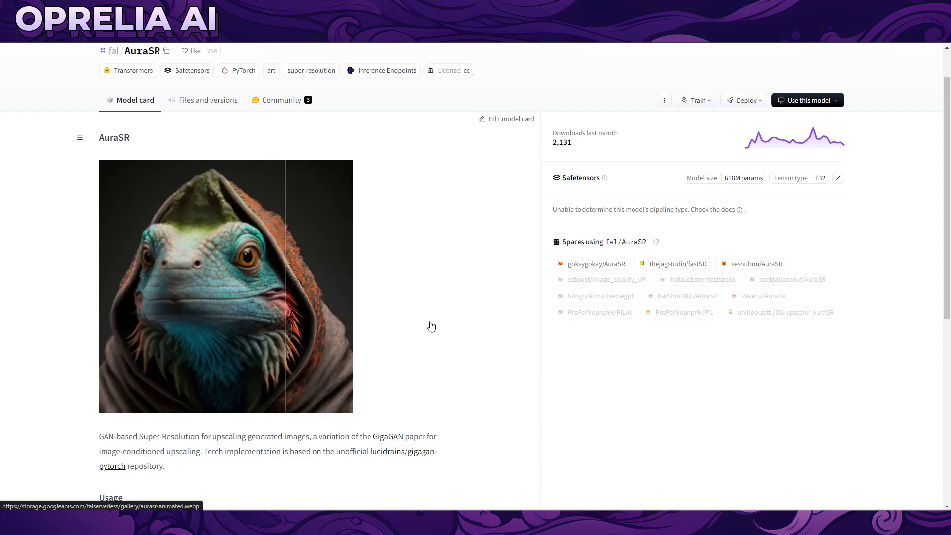
{"action": "scroll", "coordinate": [431, 326], "scroll_direction": "down", "scroll_amount": 4}
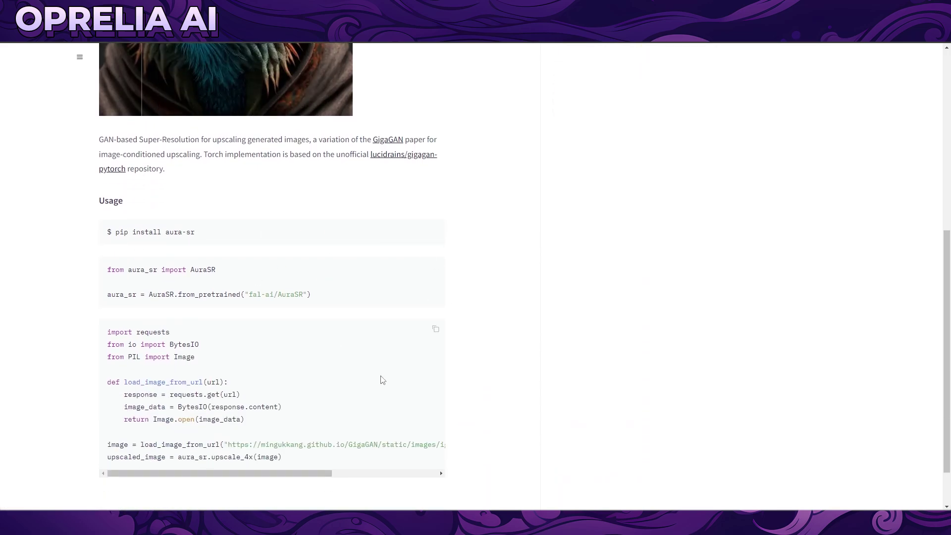
{"action": "scroll", "coordinate": [382, 382], "scroll_direction": "down", "scroll_amount": 1}
{"action": "scroll", "coordinate": [352, 367], "scroll_direction": "up", "scroll_amount": 5}
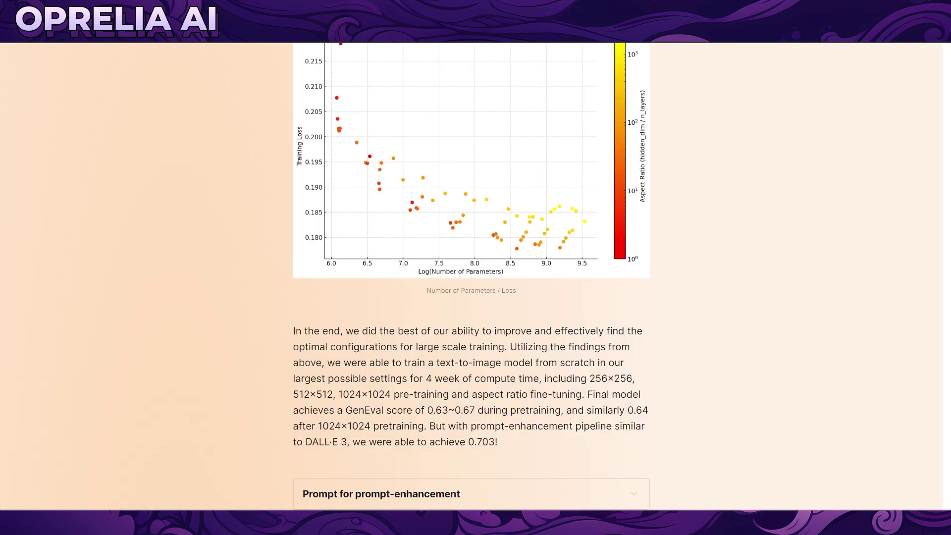
{"action": "scroll", "coordinate": [187, 349], "scroll_direction": "up", "scroll_amount": 3}
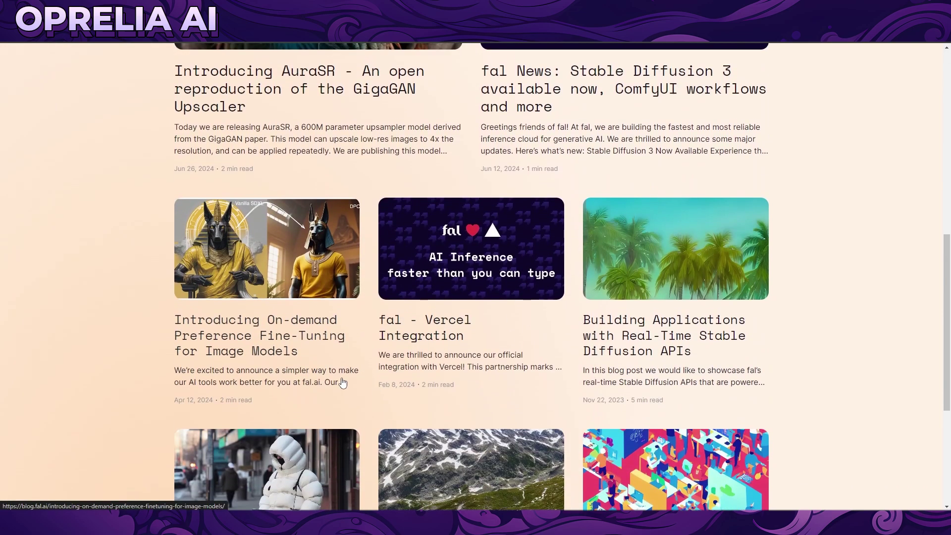
{"action": "scroll", "coordinate": [342, 383], "scroll_direction": "up", "scroll_amount": 5}
{"action": "scroll", "coordinate": [343, 383], "scroll_direction": "up", "scroll_amount": 2}
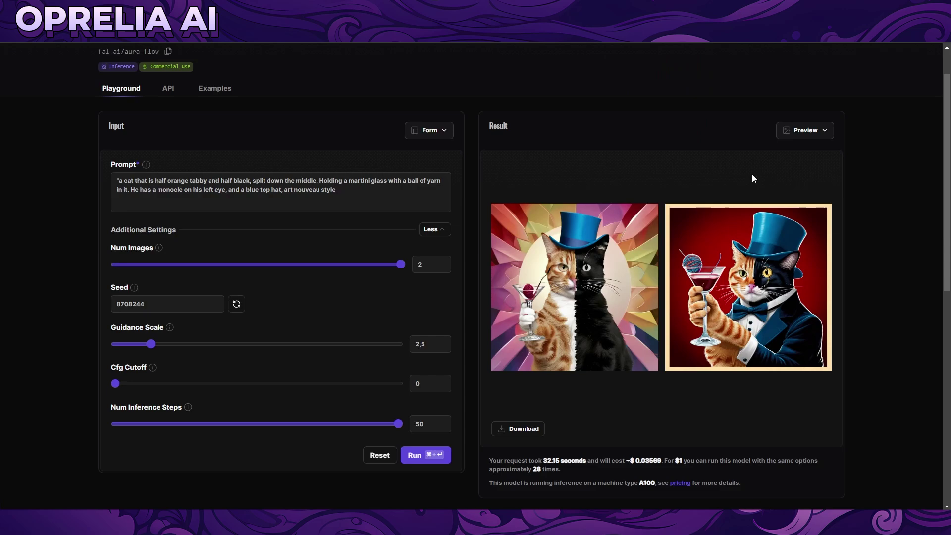
Step: Save the second result, the tuxedo cat holding a martini, with Save image as
{"action": "right_click", "coordinate": [707, 255]}
{"action": "left_click", "coordinate": [739, 277]}
Step: Replace the prompt with 'dog riding a bicycle on the moon' and run it
{"action": "triple_click", "coordinate": [327, 190]}
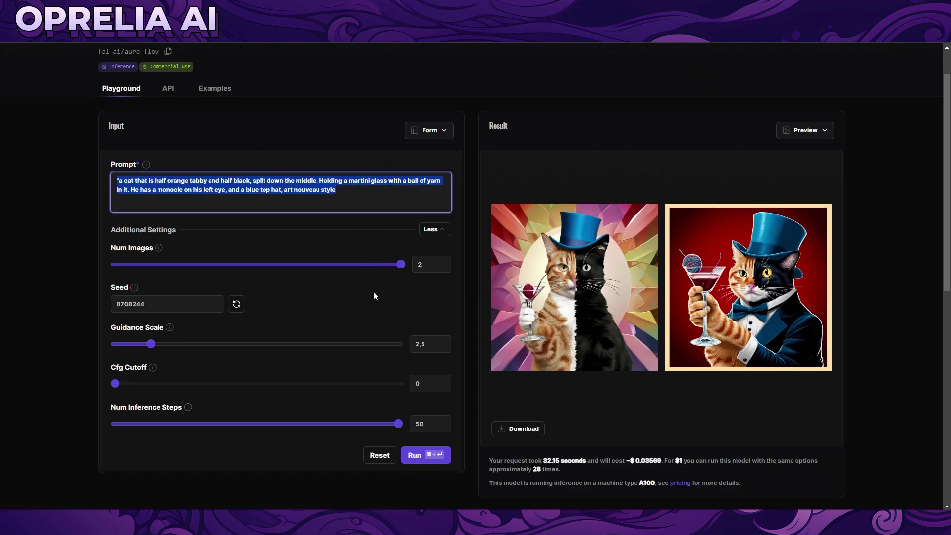
{"action": "type", "text": "dog riding a bicycle on the moon"}
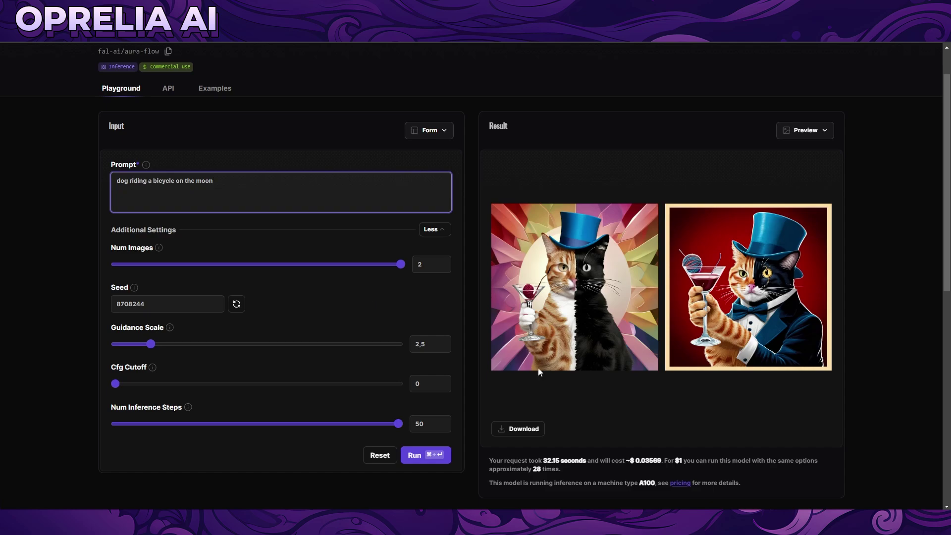
{"action": "left_click", "coordinate": [427, 455]}
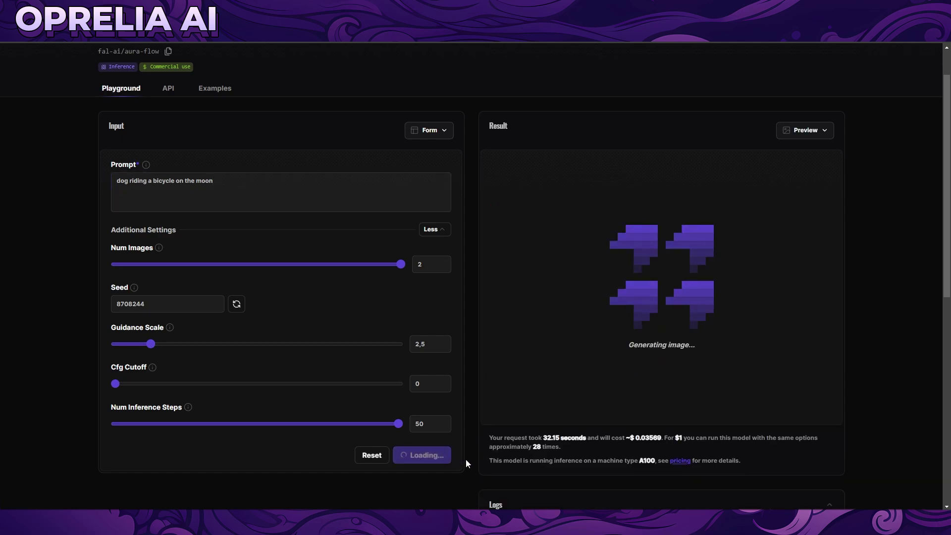
{"action": "scroll", "coordinate": [416, 411], "scroll_direction": "down", "scroll_amount": 2}
{"action": "scroll", "coordinate": [459, 361], "scroll_direction": "up", "scroll_amount": 1}
{"action": "right_click", "coordinate": [681, 411]}
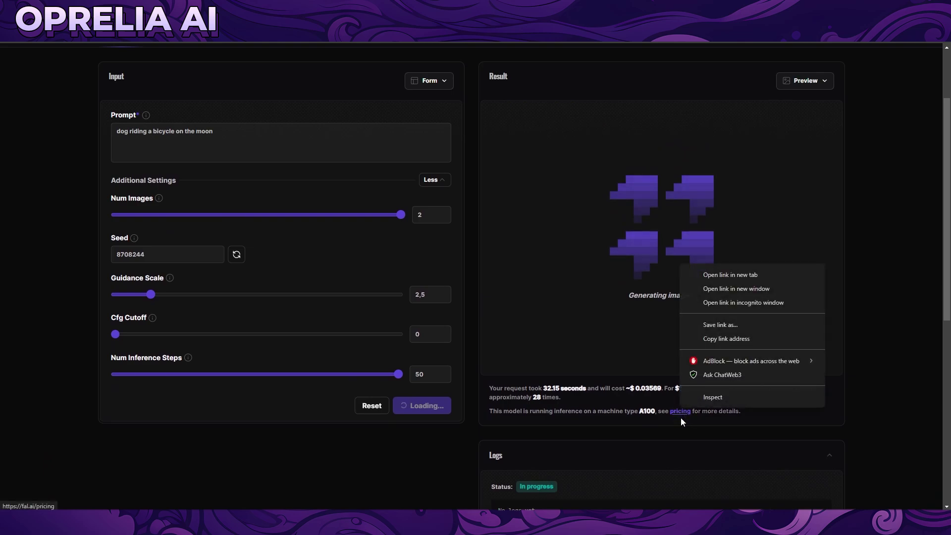
Step: Open the pricing page in a new tab, review the SDXL card figures, and set the budget to $91
{"action": "left_click", "coordinate": [735, 272]}
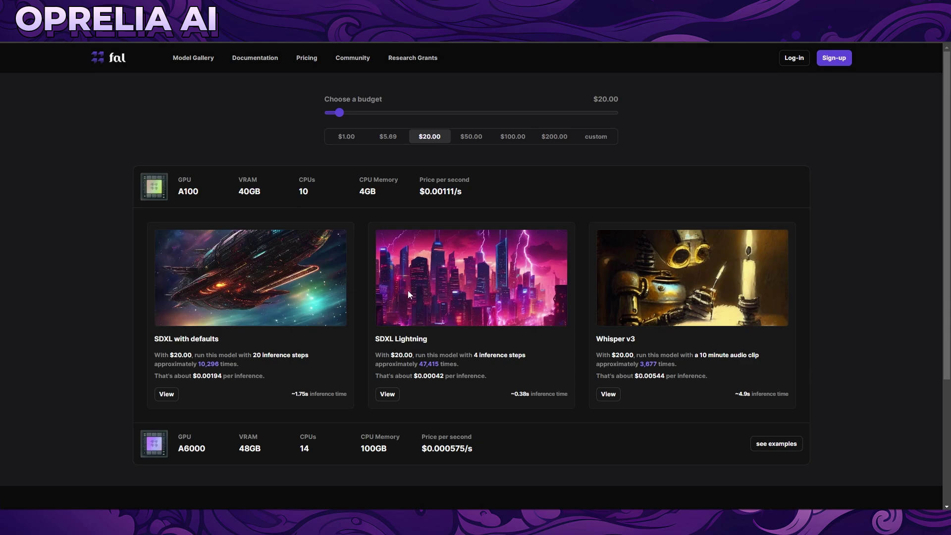
{"action": "left_click_drag", "start_coordinate": [192, 379], "coordinate": [225, 377]}
{"action": "left_click", "coordinate": [206, 379]}
{"action": "left_click", "coordinate": [225, 378]}
{"action": "left_click_drag", "start_coordinate": [253, 356], "coordinate": [311, 359]}
{"action": "left_click", "coordinate": [310, 359]}
{"action": "left_click_drag", "start_coordinate": [198, 365], "coordinate": [224, 364]}
{"action": "left_click", "coordinate": [221, 364]}
{"action": "scroll", "coordinate": [459, 363], "scroll_direction": "down", "scroll_amount": 3}
{"action": "scroll", "coordinate": [539, 344], "scroll_direction": "up", "scroll_amount": 3}
{"action": "mouse_move", "coordinate": [339, 112]}
{"action": "left_mouse_down"}
{"action": "mouse_move", "coordinate": [378, 112]}
{"action": "mouse_move", "coordinate": [325, 112]}
{"action": "mouse_move", "coordinate": [377, 111]}
{"action": "left_mouse_up"}
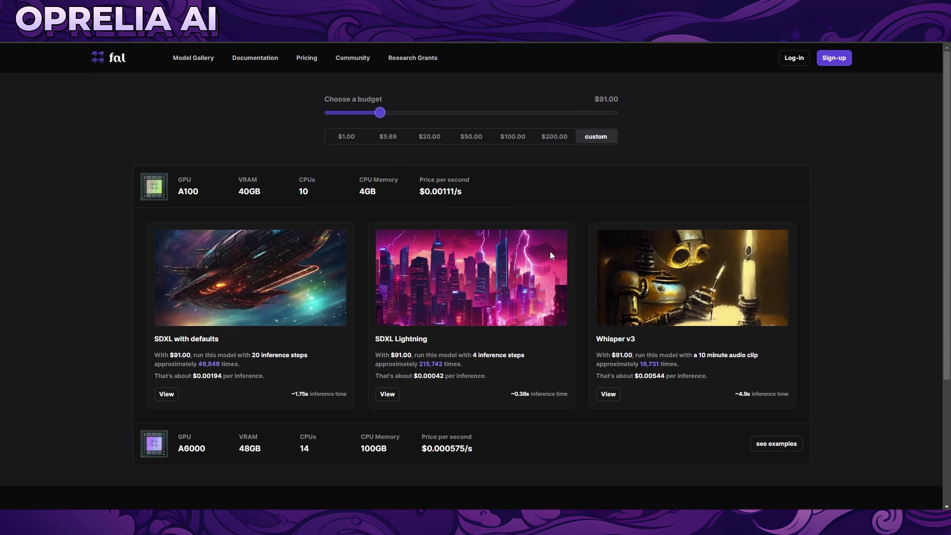
{"action": "mouse_move", "coordinate": [838, 38]}
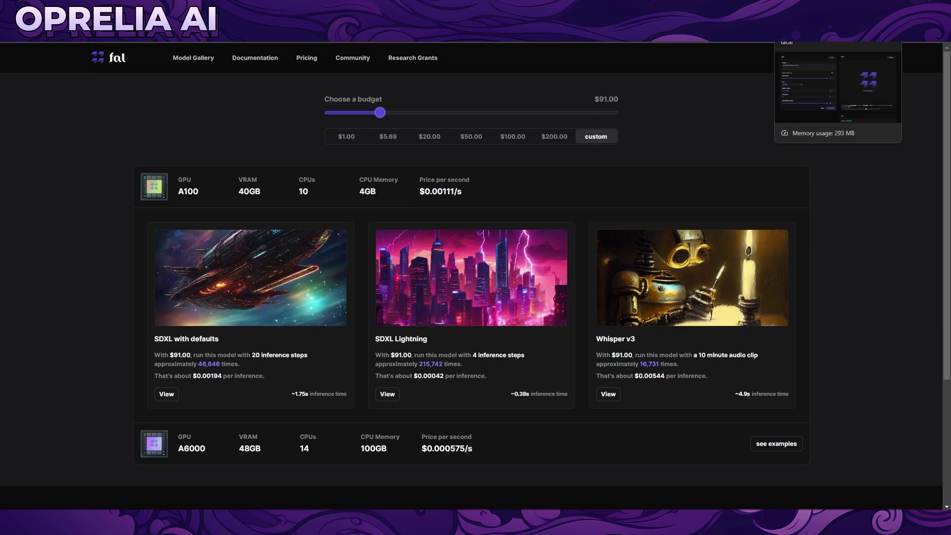
Step: Back in the playground, rerun the dog-on-the-moon prompt with guidance scale 6
{"action": "left_click", "coordinate": [825, 33]}
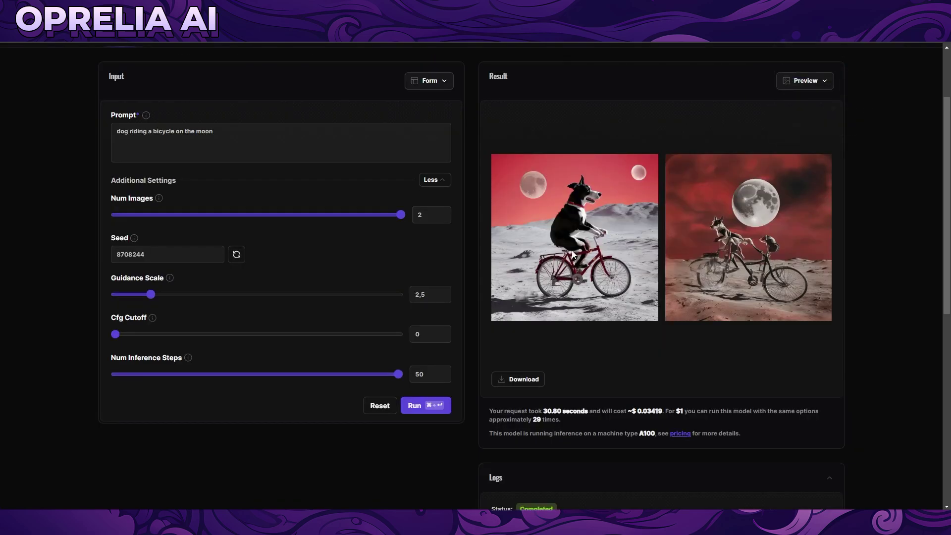
{"action": "right_click", "coordinate": [567, 203]}
{"action": "left_click_drag", "start_coordinate": [135, 294], "coordinate": [200, 295]}
{"action": "left_click", "coordinate": [411, 406]}
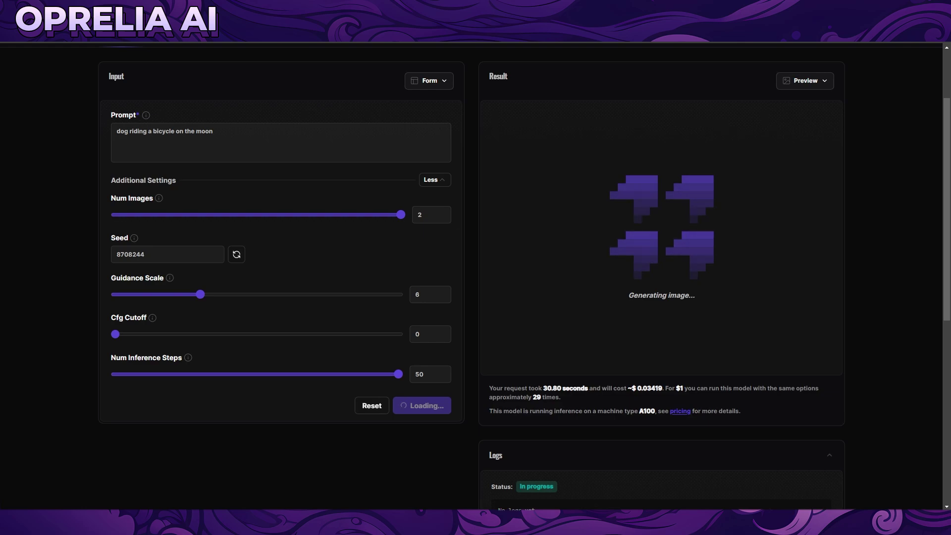
Step: Run the prompt 'pixel art soldier in a crater, with tank next to him', keeping image previews
{"action": "double_click", "coordinate": [198, 153]}
{"action": "key", "text": "ctrl+a"}
{"action": "type", "text": "pix"}
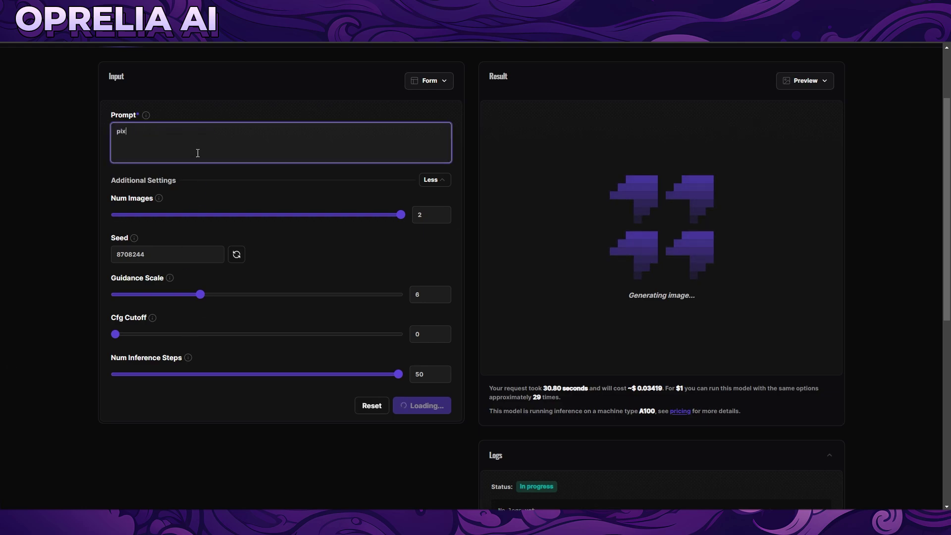
{"action": "type", "text": "el art "}
{"action": "type", "text": "soldier"}
{"action": "type", "text": " in a c"}
{"action": "type", "text": "rater, with g"}
{"action": "key", "text": "BackSpace"}
{"action": "type", "text": "tank ne"}
{"action": "type", "text": "xt to him"}
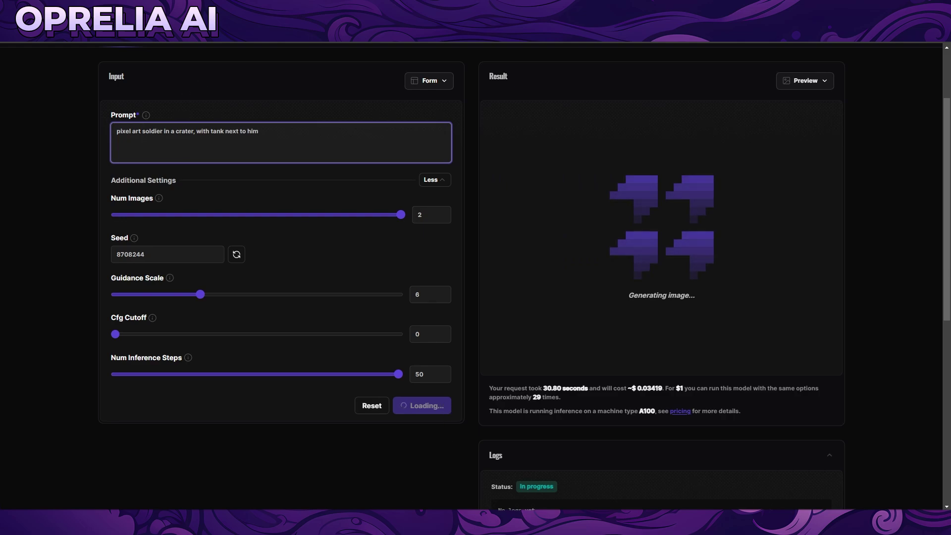
{"action": "left_click", "coordinate": [429, 482]}
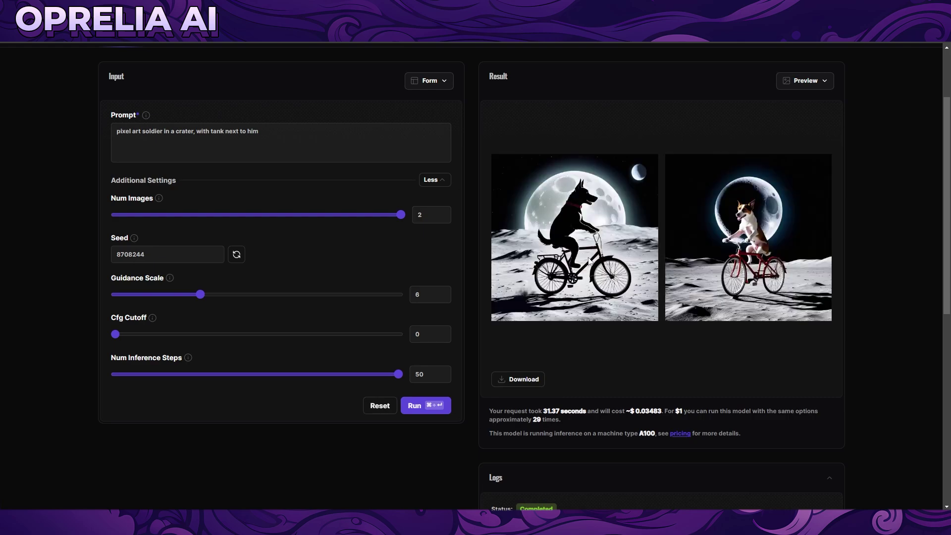
{"action": "left_click", "coordinate": [435, 410]}
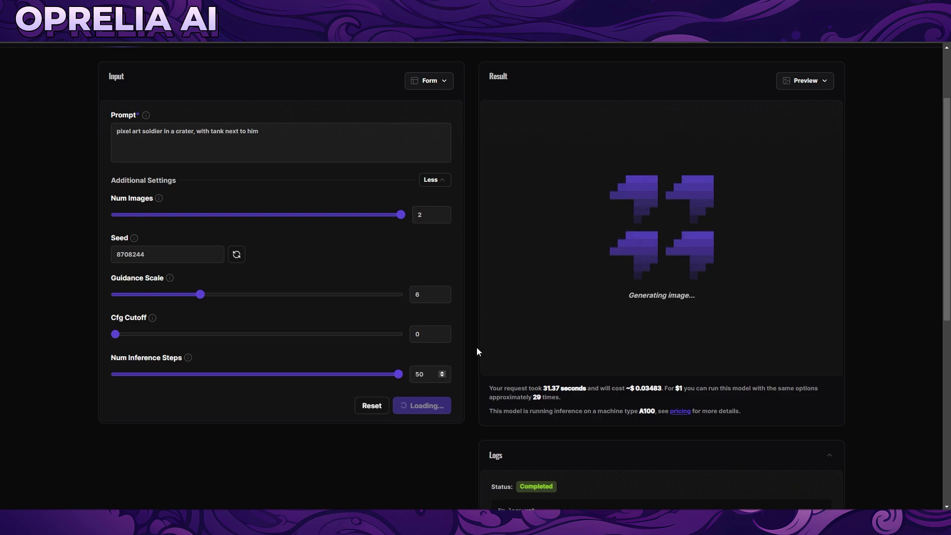
{"action": "scroll", "coordinate": [557, 343], "scroll_direction": "down", "scroll_amount": 1}
{"action": "scroll", "coordinate": [468, 308], "scroll_direction": "up", "scroll_amount": 1}
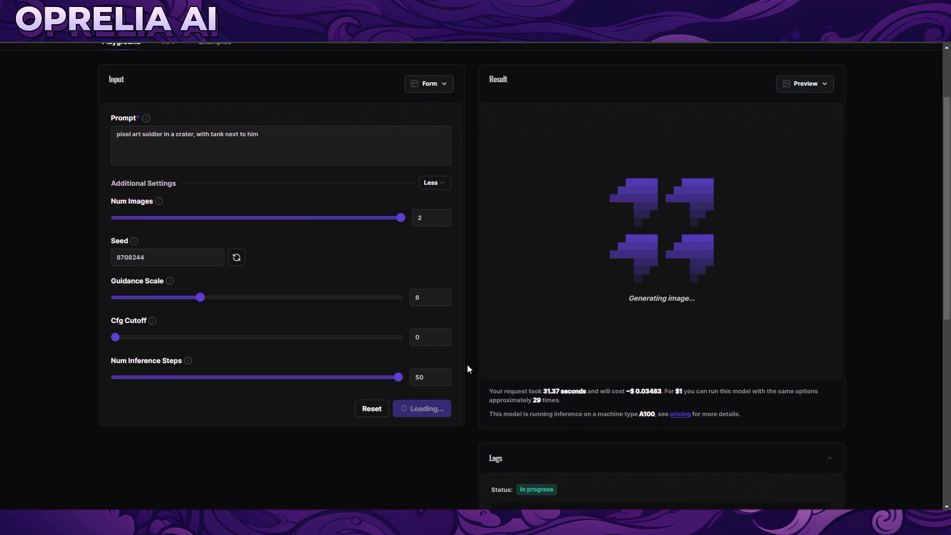
{"action": "scroll", "coordinate": [468, 367], "scroll_direction": "up", "scroll_amount": 2}
{"action": "scroll", "coordinate": [479, 377], "scroll_direction": "down", "scroll_amount": 2}
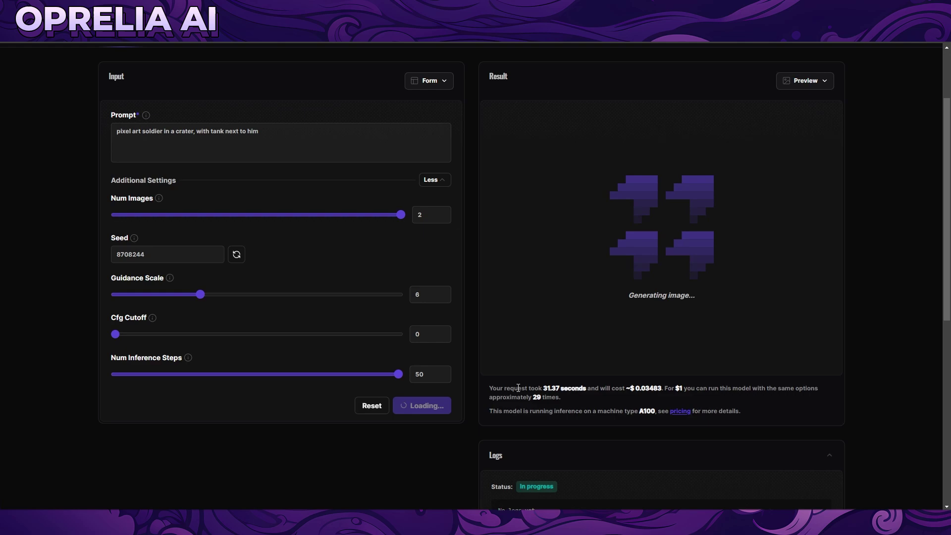
{"action": "left_click", "coordinate": [805, 81]}
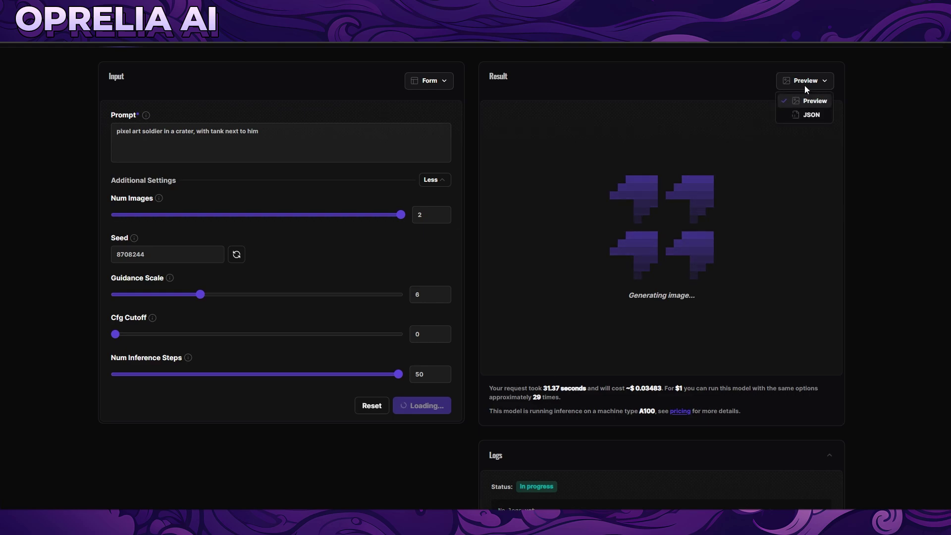
{"action": "left_click", "coordinate": [802, 98]}
{"action": "scroll", "coordinate": [688, 268], "scroll_direction": "down", "scroll_amount": 1}
{"action": "scroll", "coordinate": [687, 267], "scroll_direction": "down", "scroll_amount": 5}
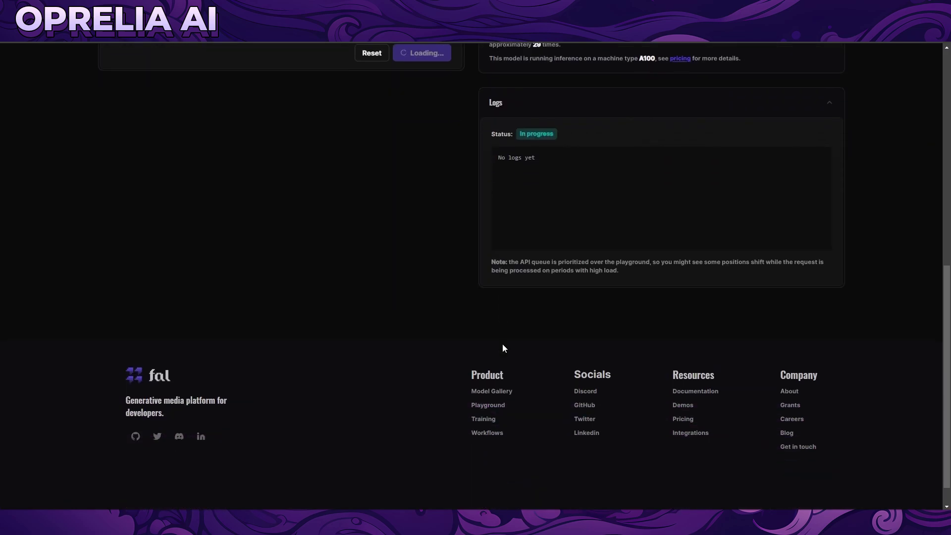
{"action": "scroll", "coordinate": [503, 344], "scroll_direction": "up", "scroll_amount": 2}
{"action": "scroll", "coordinate": [502, 344], "scroll_direction": "up", "scroll_amount": 4}
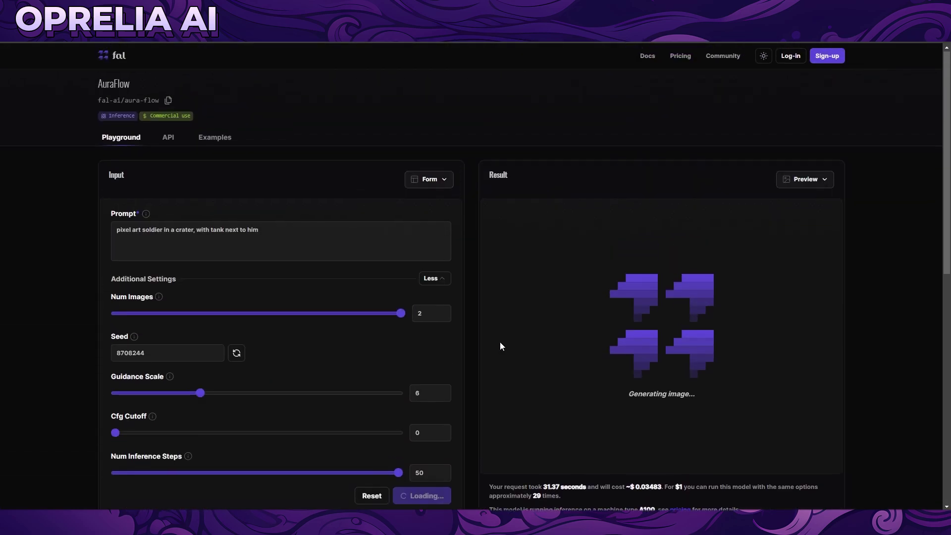
Step: Open the API tab, then the Examples gallery of AuraFlow generations
{"action": "left_click", "coordinate": [170, 140]}
{"action": "left_click", "coordinate": [221, 138]}
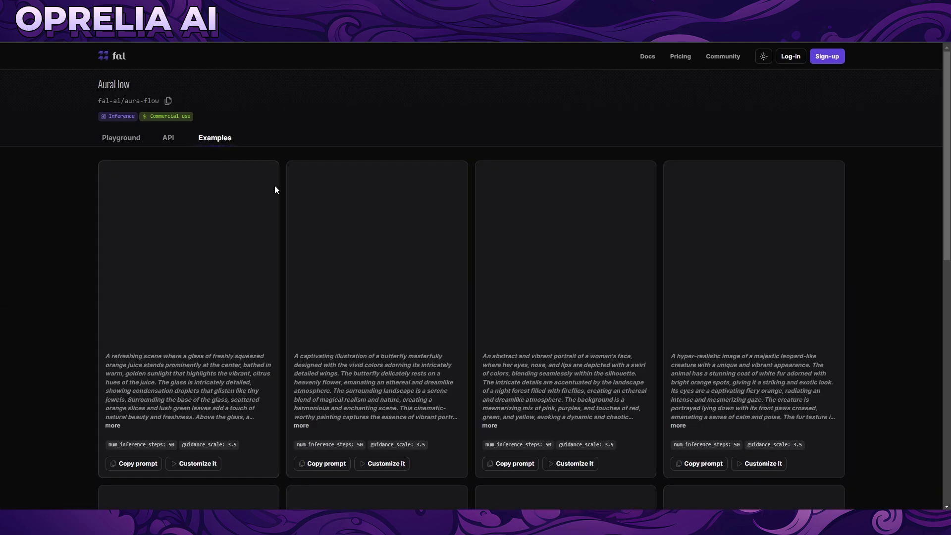
{"action": "scroll", "coordinate": [239, 191], "scroll_direction": "down", "scroll_amount": 1}
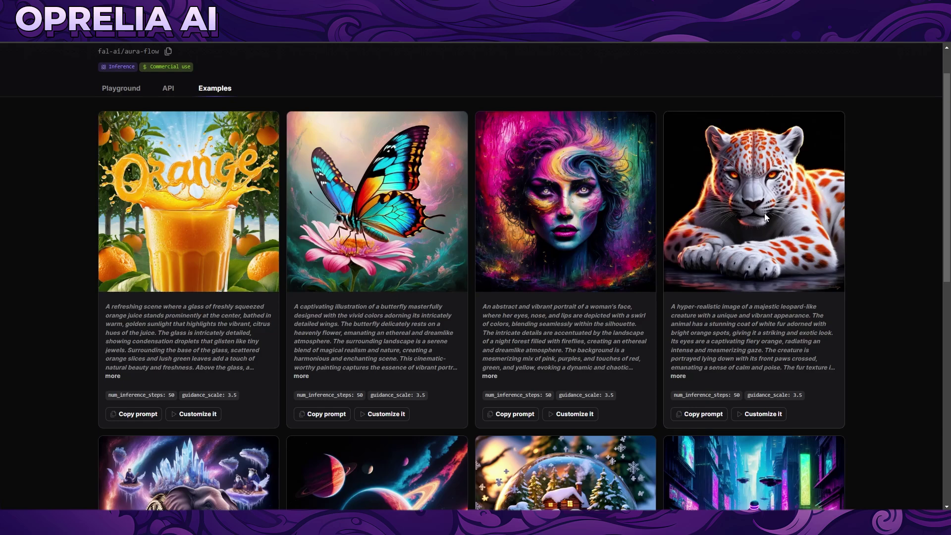
{"action": "scroll", "coordinate": [714, 207], "scroll_direction": "down", "scroll_amount": 1}
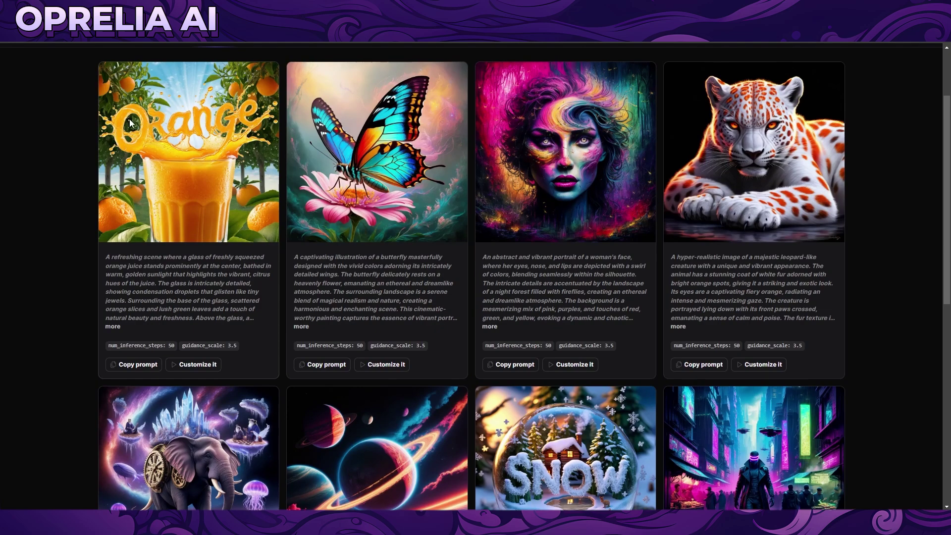
{"action": "scroll", "coordinate": [223, 179], "scroll_direction": "down", "scroll_amount": 5}
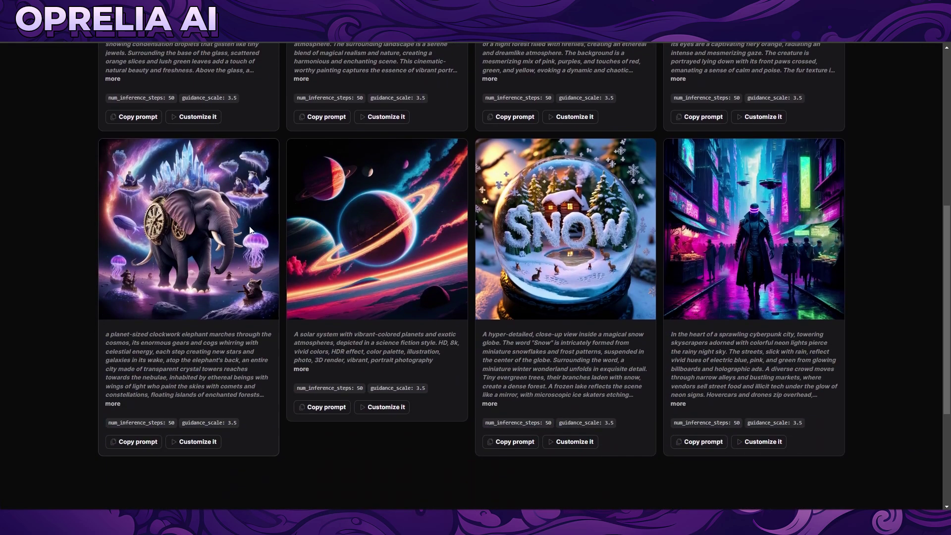
{"action": "scroll", "coordinate": [386, 228], "scroll_direction": "down", "scroll_amount": 3}
{"action": "scroll", "coordinate": [461, 241], "scroll_direction": "up", "scroll_amount": 3}
{"action": "scroll", "coordinate": [538, 429], "scroll_direction": "up", "scroll_amount": 4}
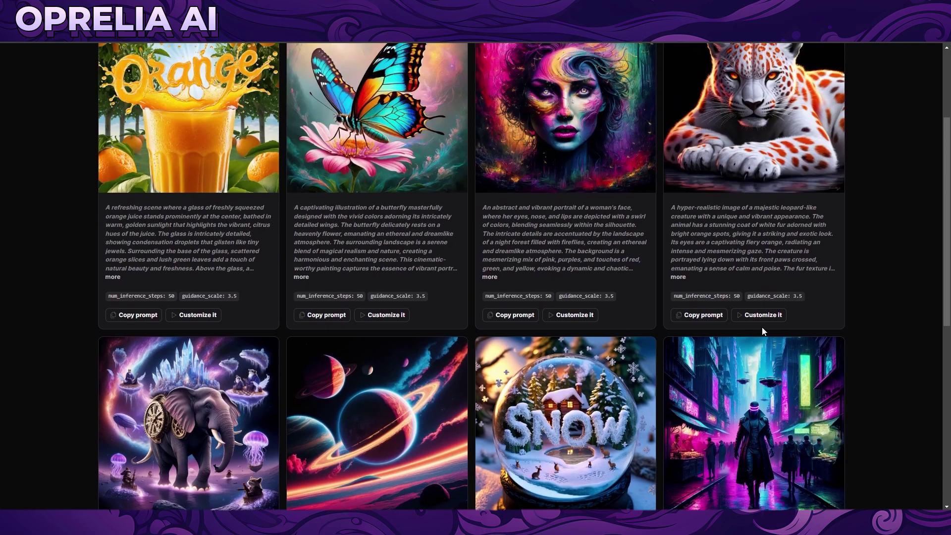
{"action": "scroll", "coordinate": [251, 231], "scroll_direction": "up", "scroll_amount": 3}
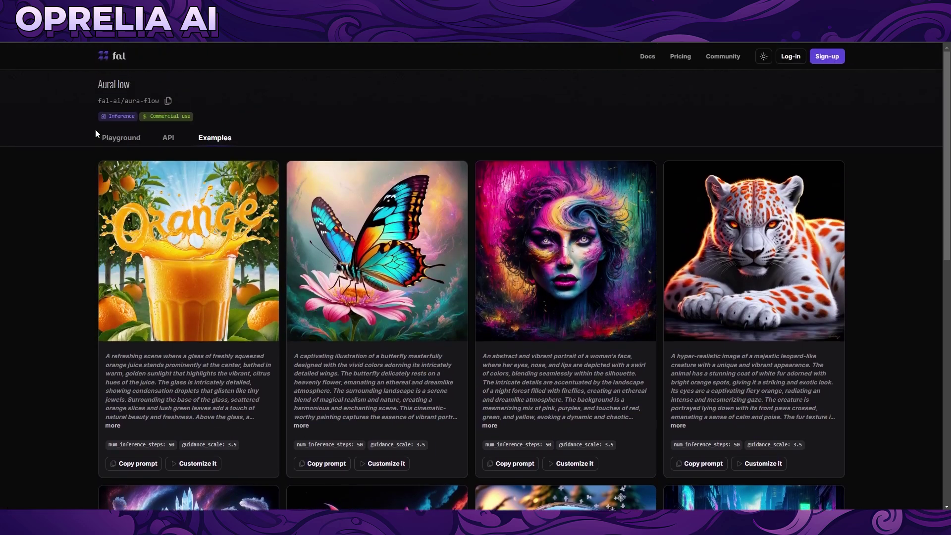
Step: View the finished pixel-art soldier results, then reopen the Examples gallery
{"action": "left_click", "coordinate": [112, 141]}
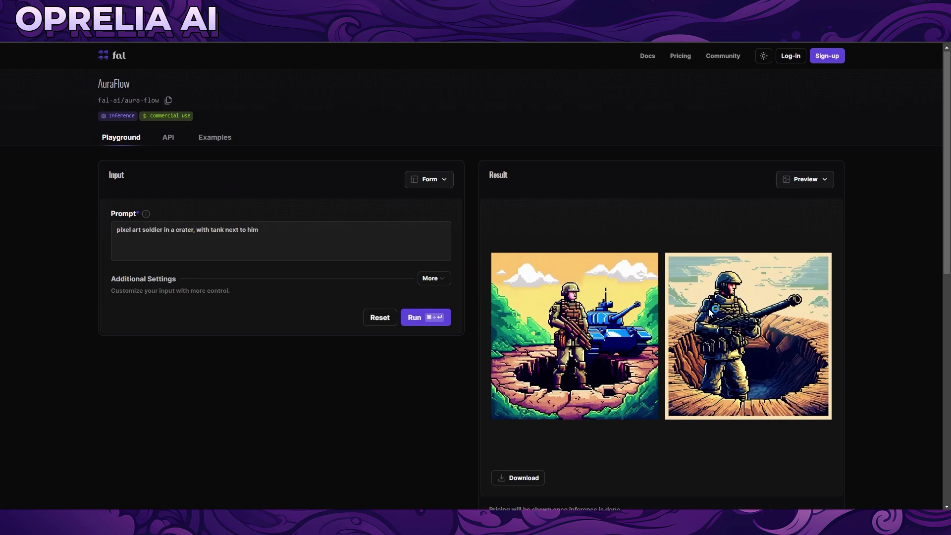
{"action": "scroll", "coordinate": [710, 313], "scroll_direction": "down", "scroll_amount": 2}
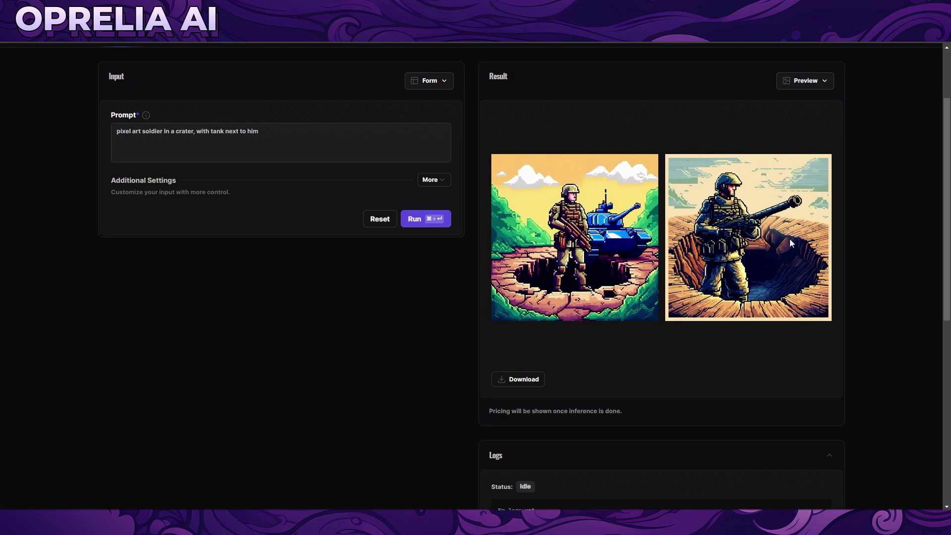
{"action": "scroll", "coordinate": [532, 245], "scroll_direction": "up", "scroll_amount": 3}
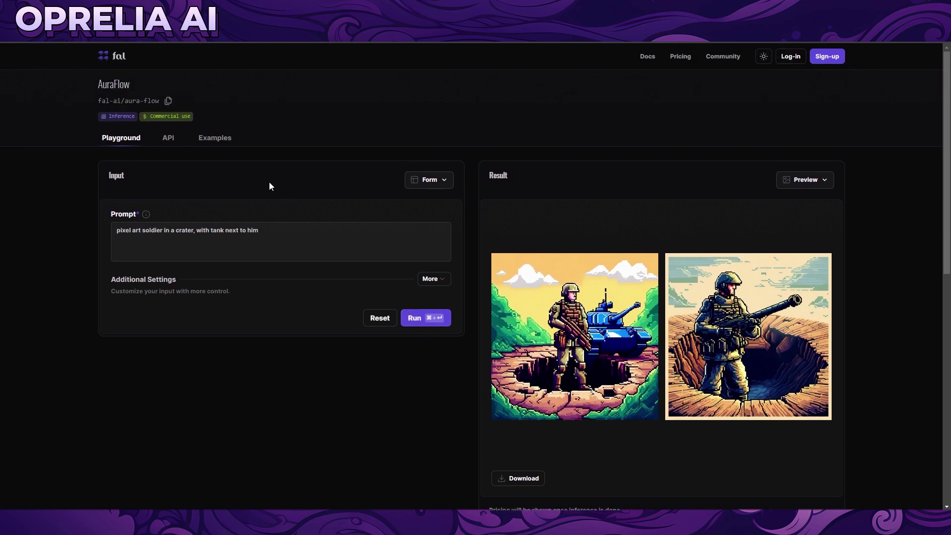
{"action": "left_click", "coordinate": [206, 142]}
{"action": "scroll", "coordinate": [666, 402], "scroll_direction": "down", "scroll_amount": 1}
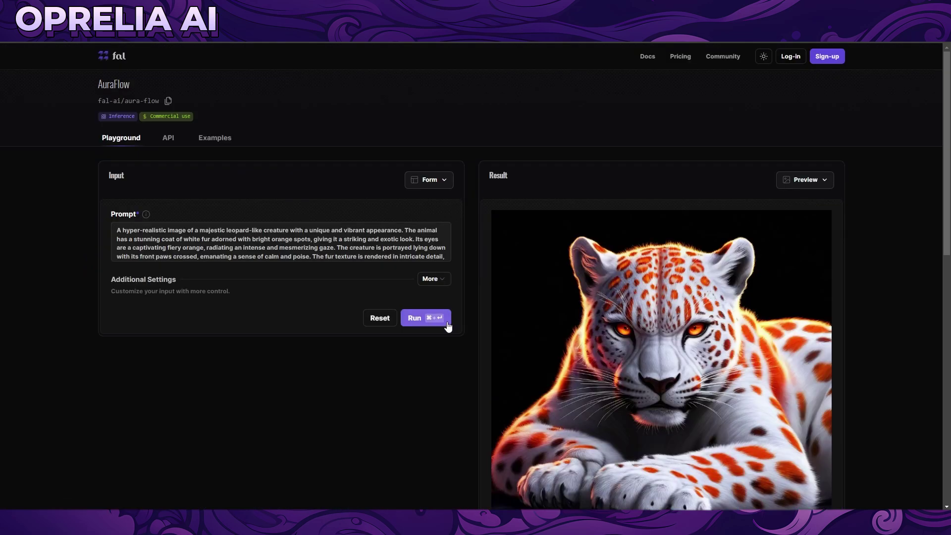
Step: Load the white-and-orange leopard example and re-run it with guidance scale 6
{"action": "left_click", "coordinate": [436, 281]}
{"action": "scroll", "coordinate": [371, 312], "scroll_direction": "down", "scroll_amount": 1}
{"action": "scroll", "coordinate": [338, 327], "scroll_direction": "down", "scroll_amount": 2}
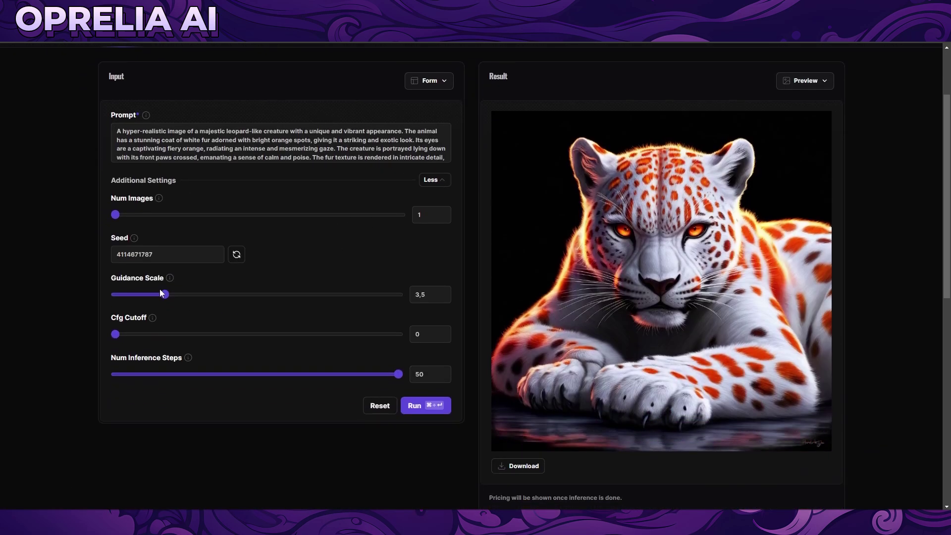
{"action": "left_click", "coordinate": [419, 407]}
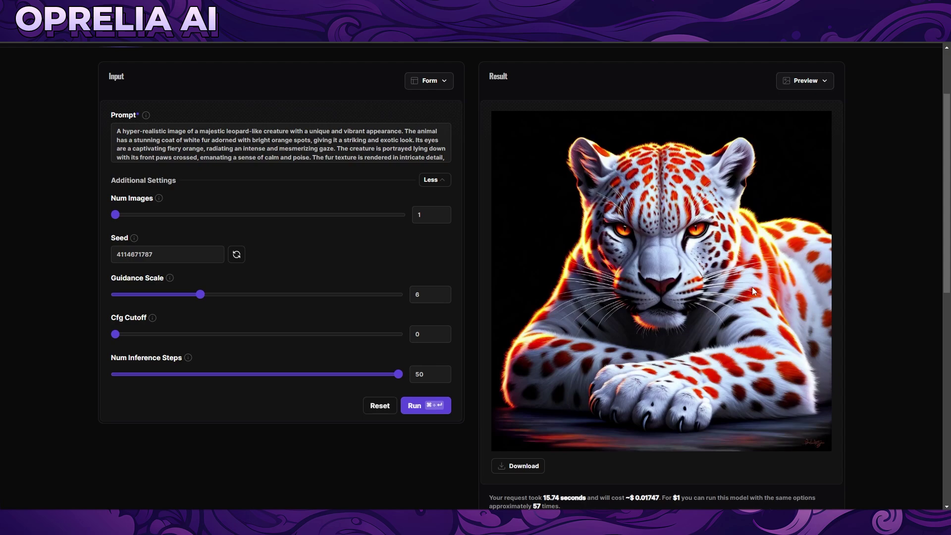
{"action": "scroll", "coordinate": [750, 287], "scroll_direction": "down", "scroll_amount": 2}
{"action": "scroll", "coordinate": [750, 287], "scroll_direction": "up", "scroll_amount": 1}
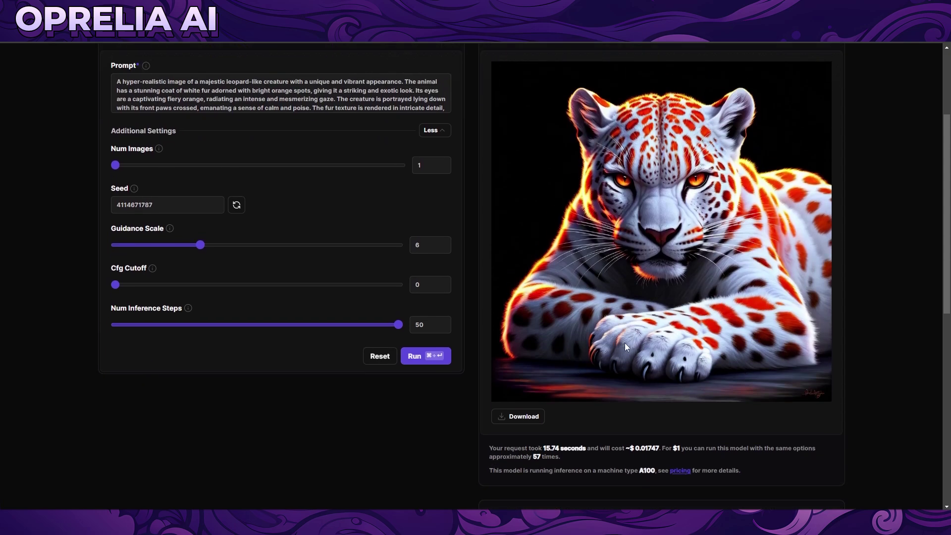
{"action": "scroll", "coordinate": [625, 342], "scroll_direction": "up", "scroll_amount": 1}
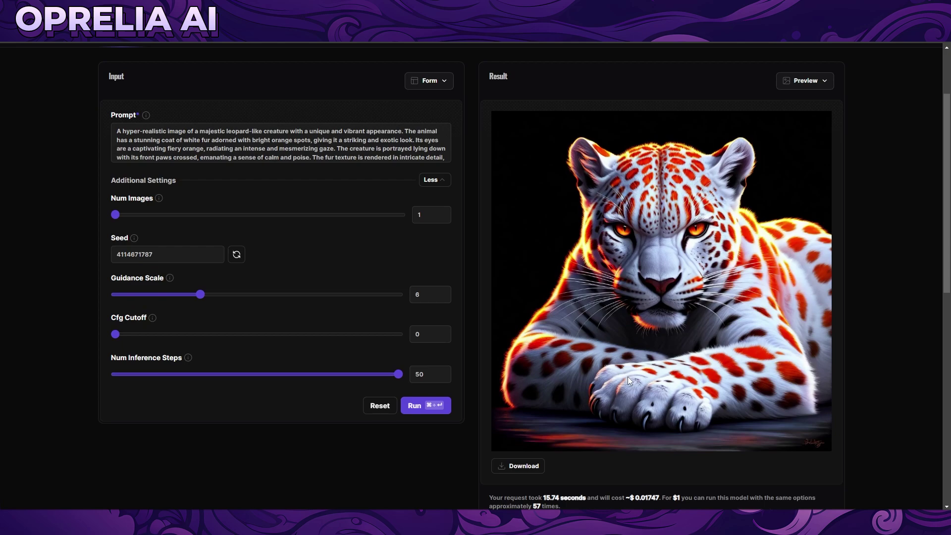